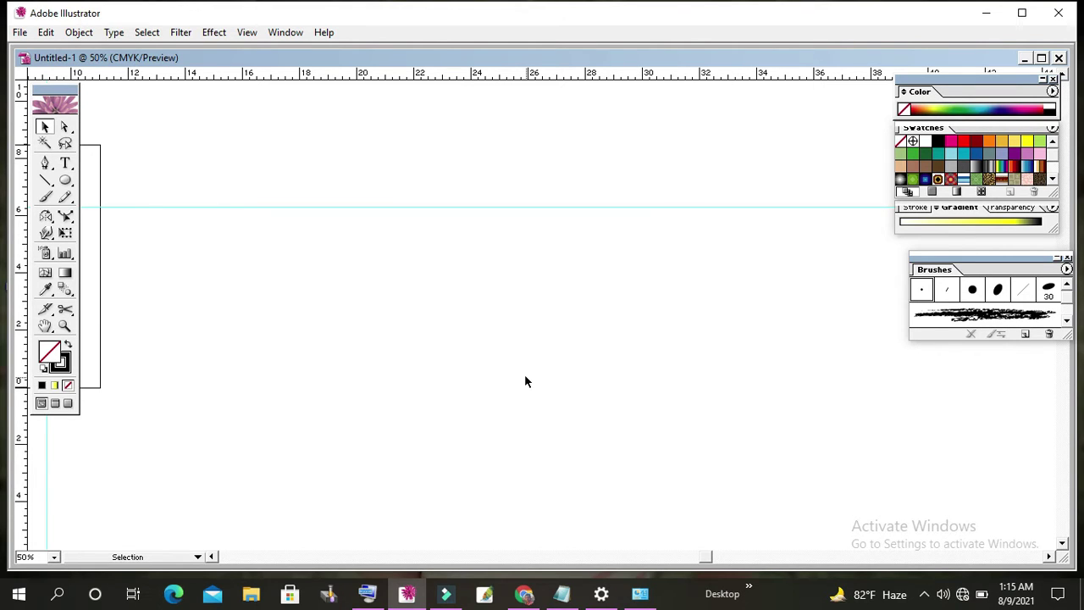
Step: Browse the Scale flyout's Shear and Reshape tools, then choose the Ellipse tool
left_click(67, 218)
left_click_drag(67, 221, 80, 218)
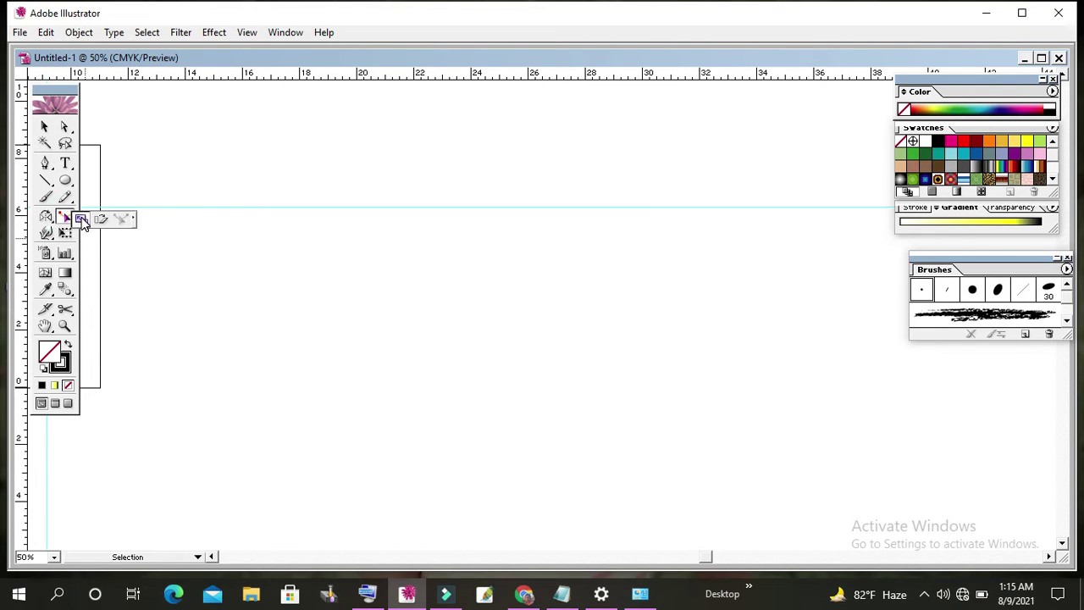
left_click_drag(65, 216, 83, 222)
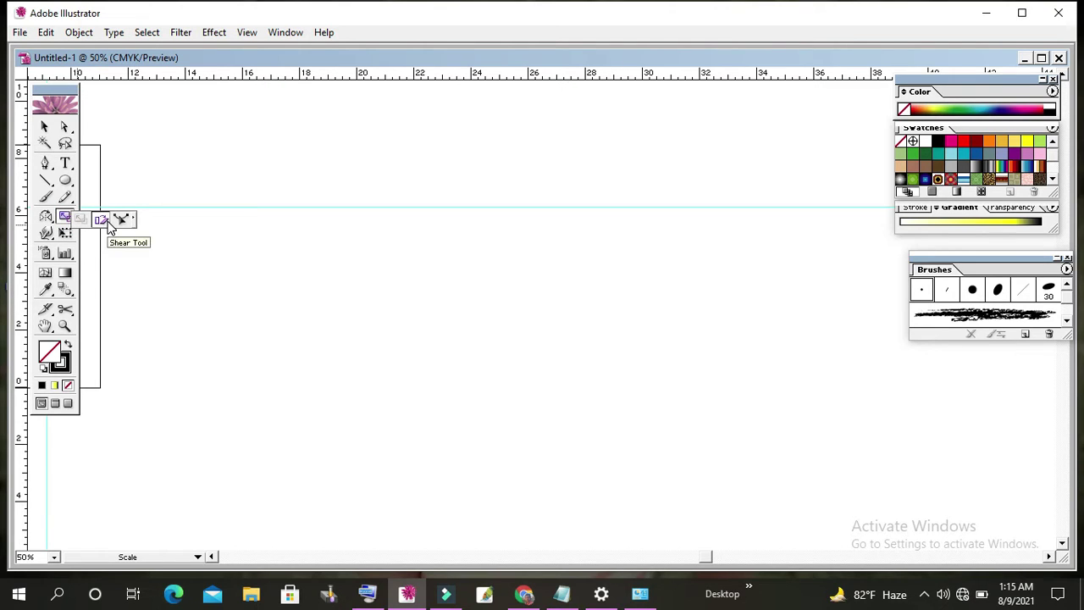
mouse_move(84, 224)
left_mouse_down()
mouse_move(123, 222)
mouse_move(70, 223)
mouse_move(78, 218)
left_mouse_up()
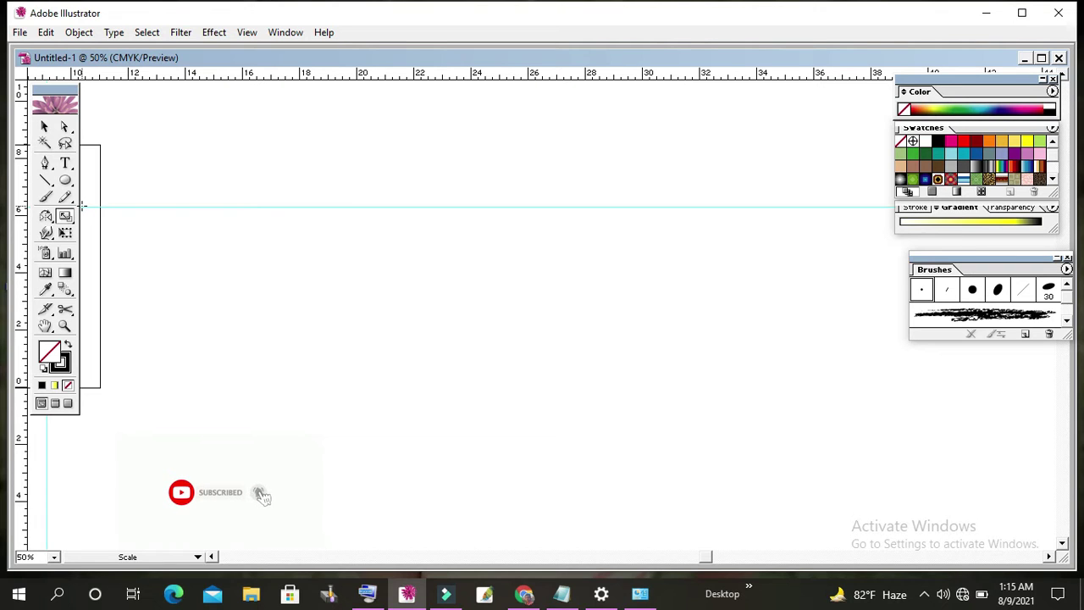
left_click(65, 180)
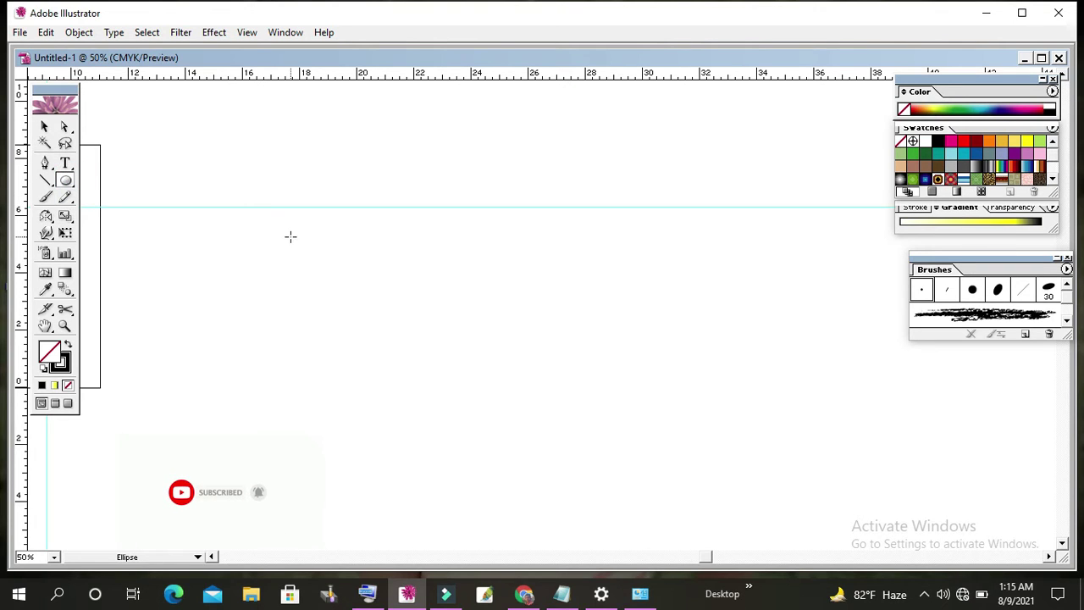
Step: Draw a circle and add a flattened, non-uniformly scaled copy across its middle
left_click_drag(291, 236, 351, 274)
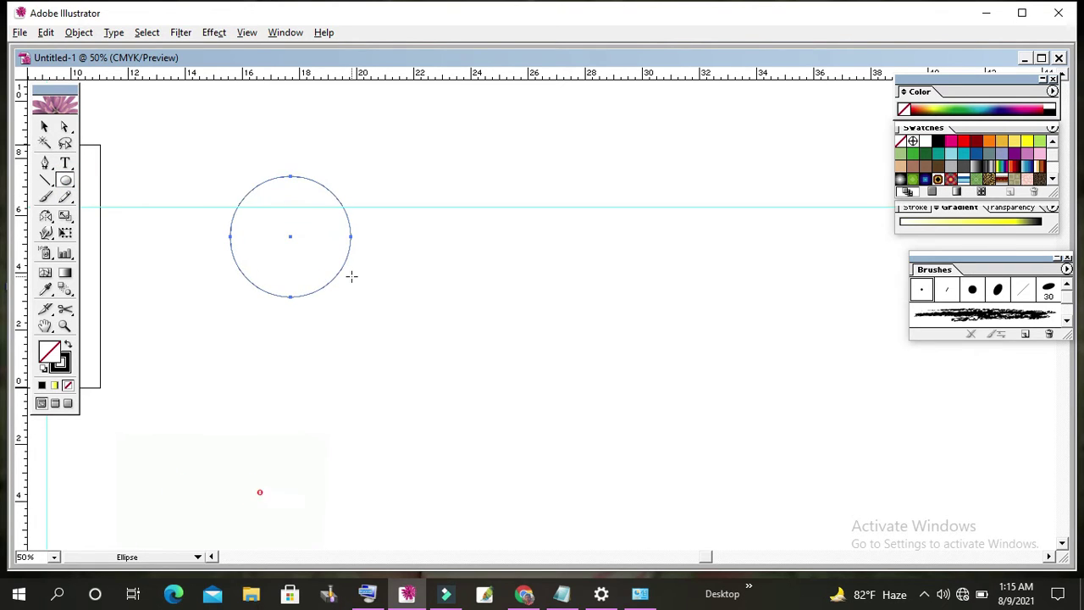
left_click(44, 131)
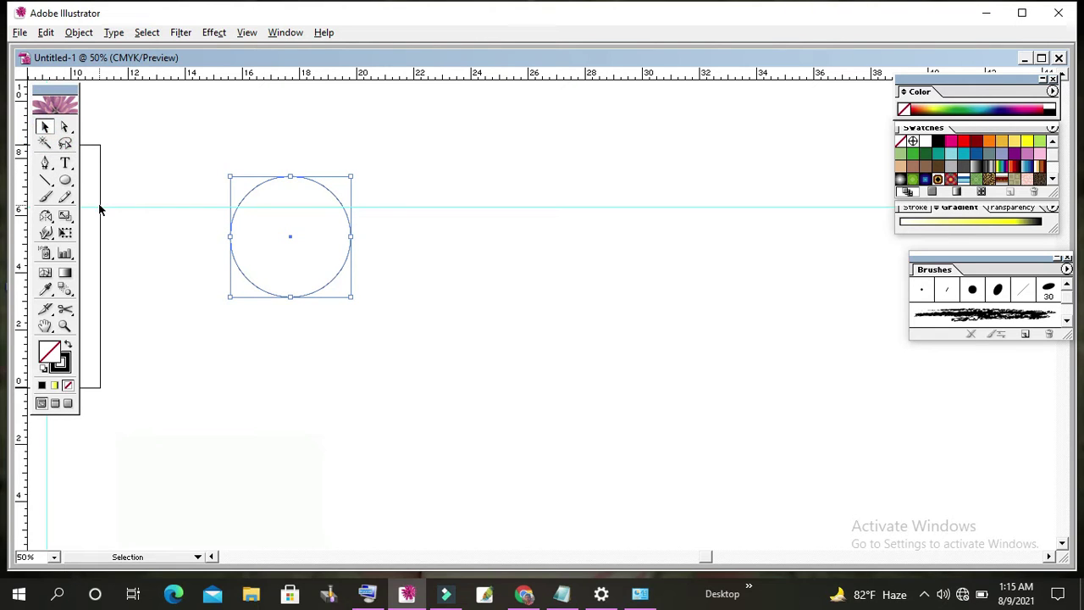
left_click(65, 216)
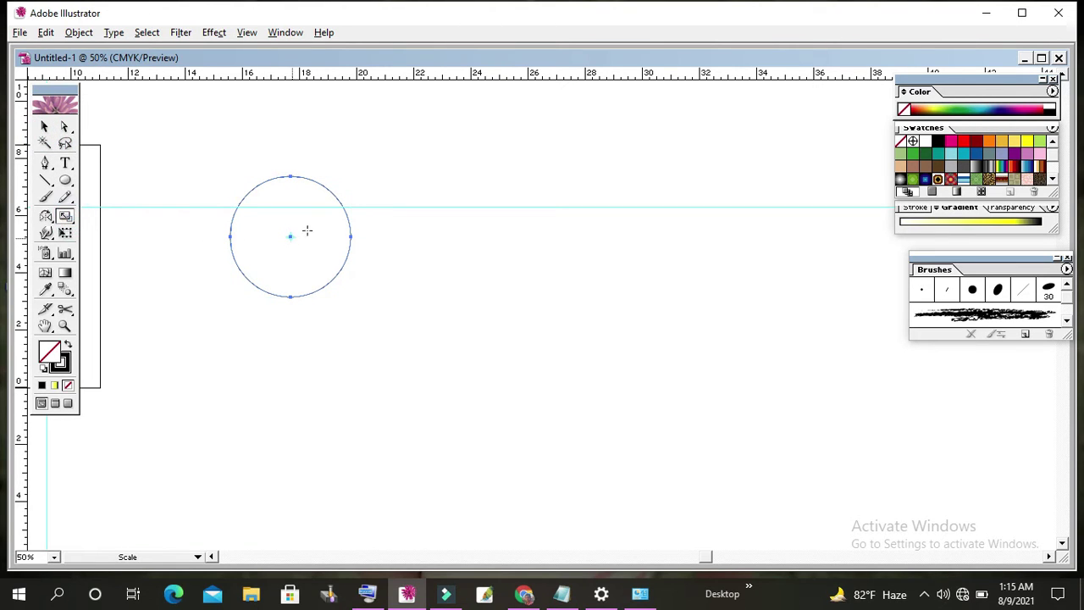
mouse_move(339, 194)
left_mouse_down()
mouse_move(300, 189)
mouse_move(344, 220)
mouse_move(332, 290)
mouse_move(361, 250)
left_mouse_up()
left_click(363, 250, "alt")
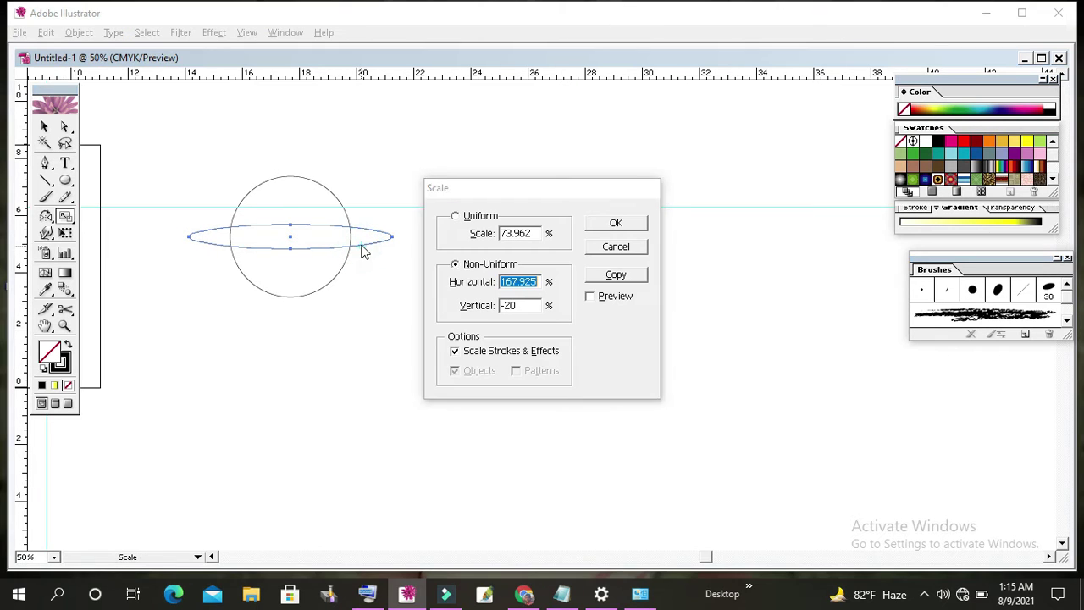
left_click(567, 270)
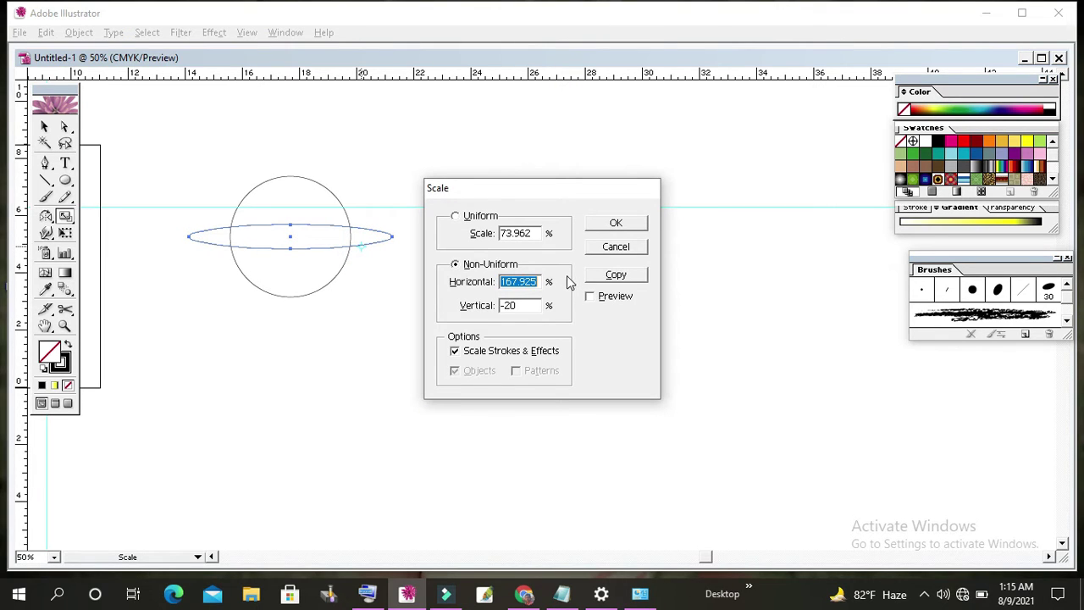
left_click(619, 273)
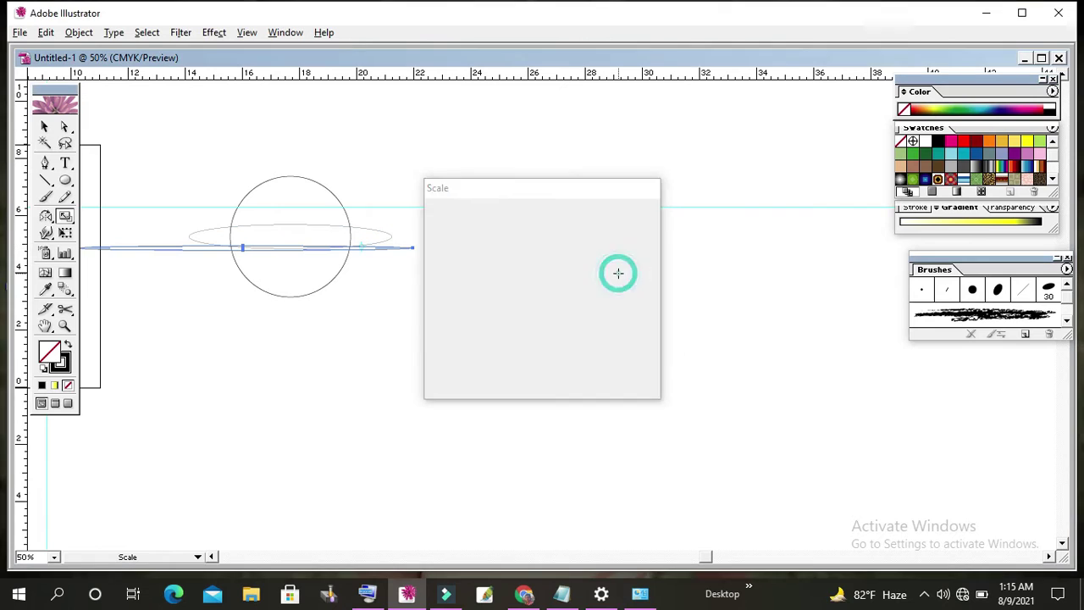
key("ctrl+z")
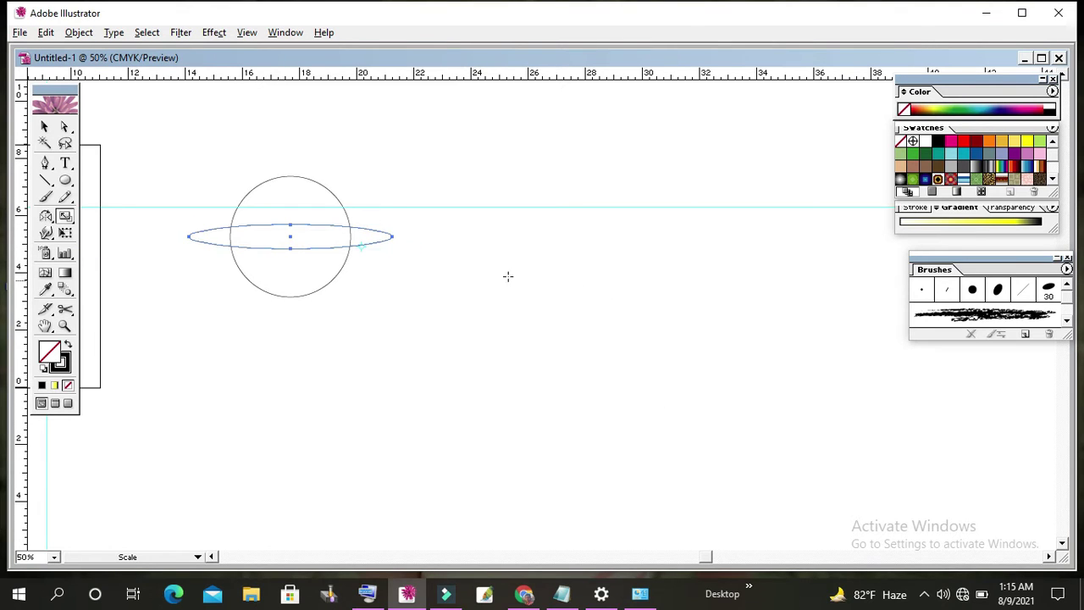
Step: Try a black fill on both shapes, then undo it to keep plain outlines
left_click(44, 127)
left_click(223, 142)
left_click_drag(217, 172, 403, 283)
left_click(938, 140)
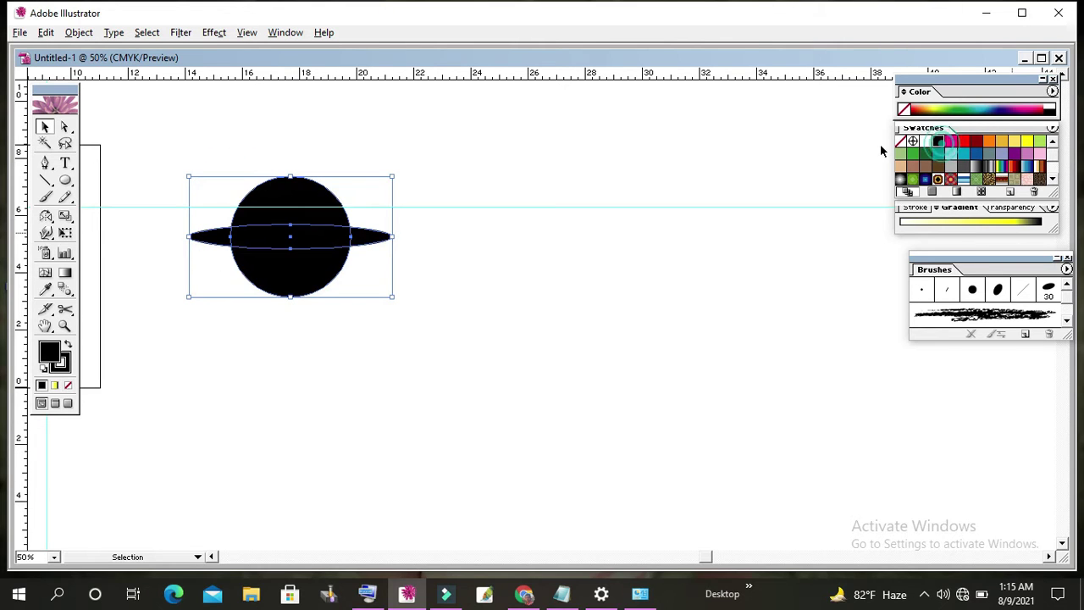
left_click(472, 262)
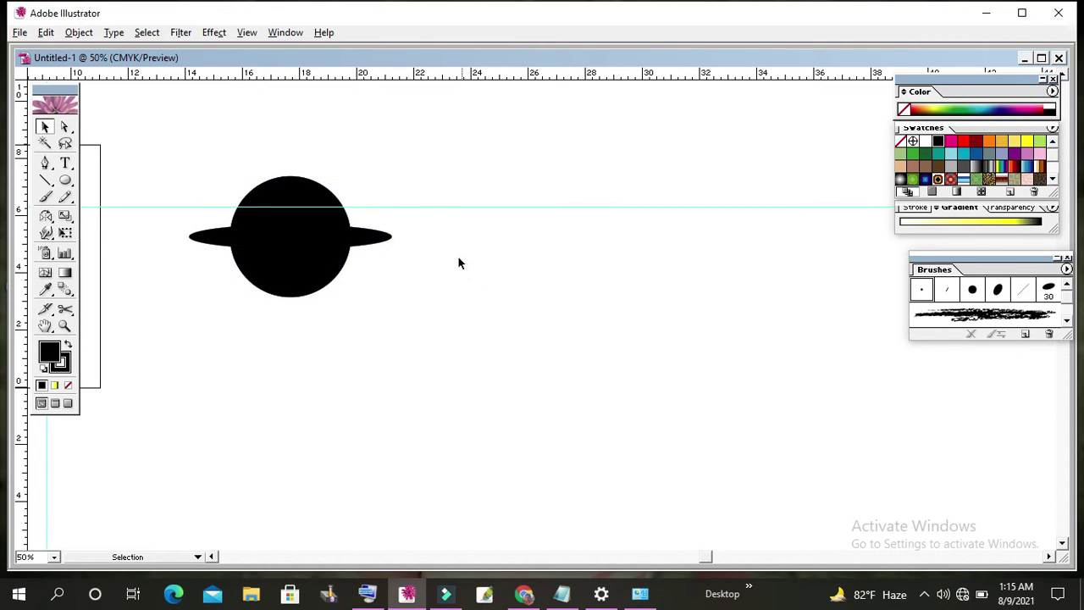
key("ctrl+z")
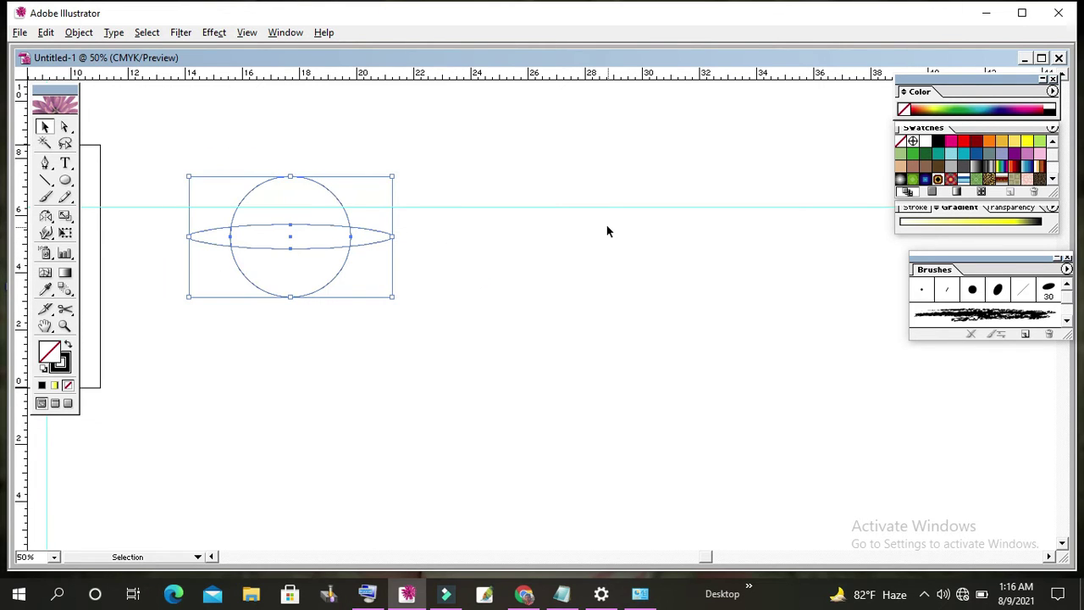
Step: Draw a tall narrow rectangle beside the circle and scale it up wider and taller
left_click_drag(65, 181, 81, 183)
left_click_drag(542, 222, 561, 398)
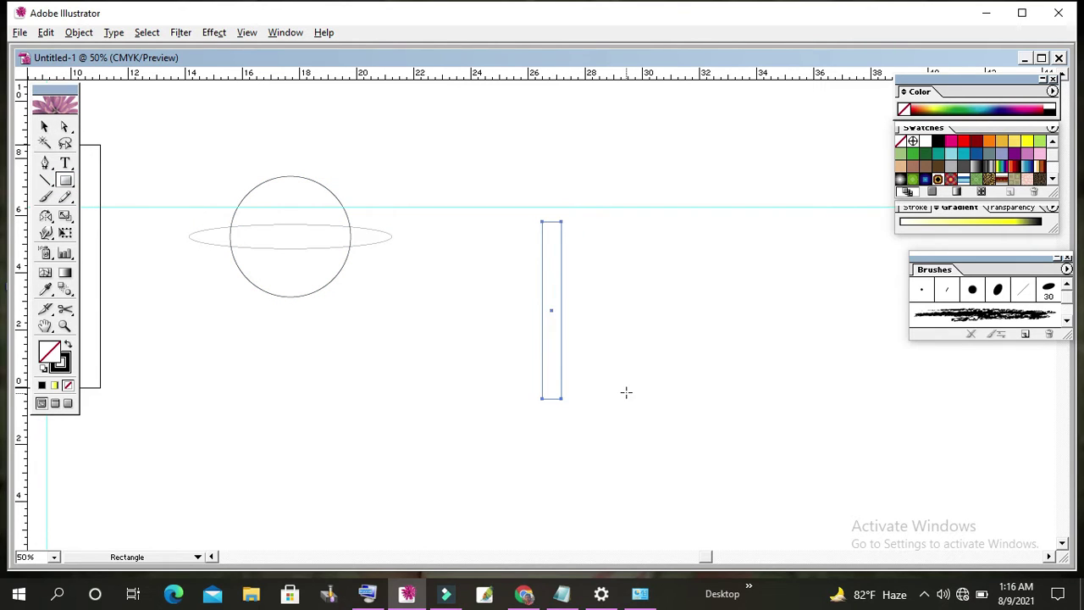
left_click(68, 218)
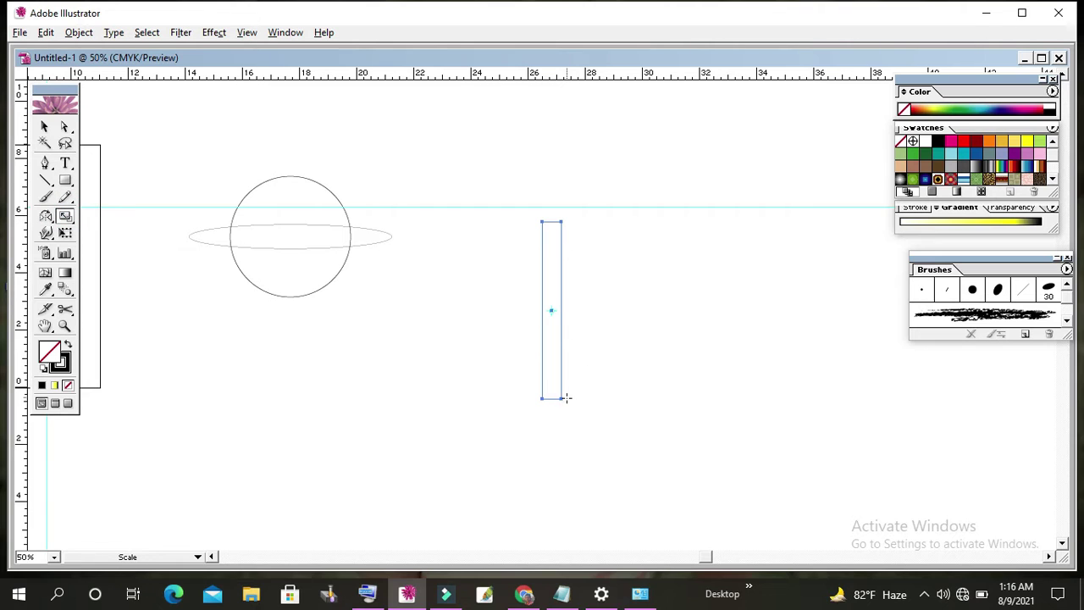
mouse_move(561, 398)
left_mouse_down()
mouse_move(591, 400)
mouse_move(401, 317)
mouse_move(385, 344)
mouse_move(394, 398)
mouse_move(443, 438)
mouse_move(537, 443)
mouse_move(593, 407)
mouse_move(662, 388)
mouse_move(663, 370)
mouse_move(590, 401)
mouse_move(522, 401)
mouse_move(601, 413)
mouse_move(661, 378)
mouse_move(636, 389)
mouse_move(601, 382)
mouse_move(598, 363)
mouse_move(683, 382)
mouse_move(649, 455)
left_mouse_up()
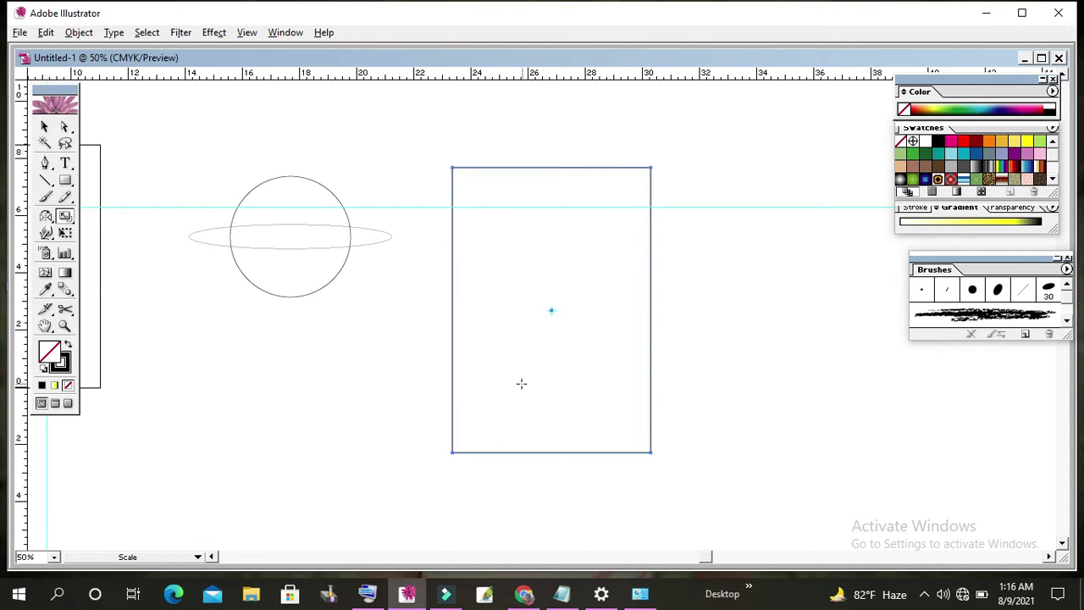
left_click_drag(519, 382, 470, 363)
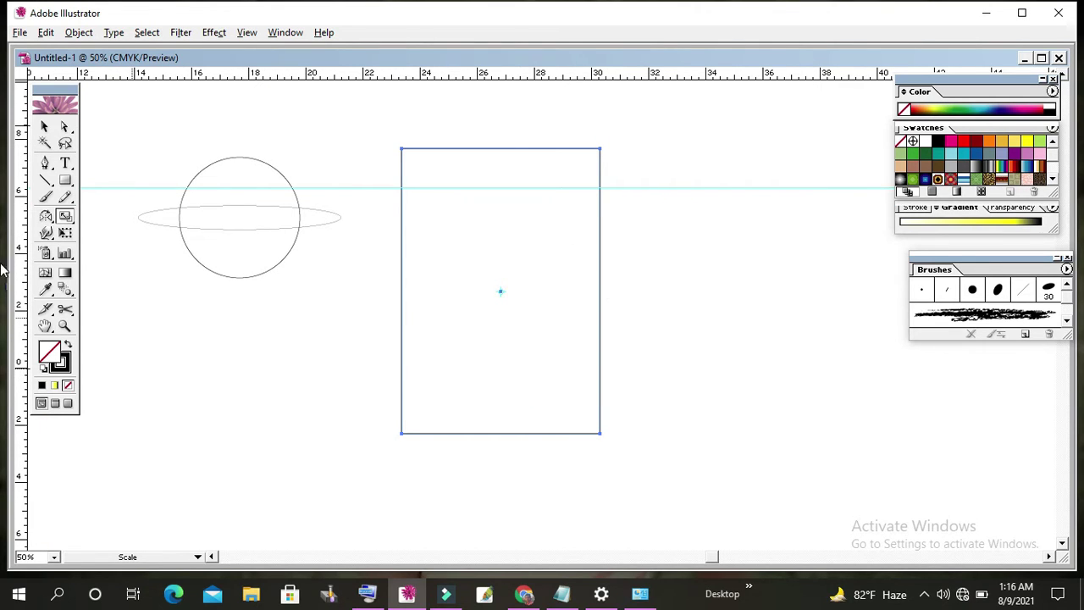
Step: Drag the rectangle's bounding-box sides outward into a large, nearly square box, then rescale it
left_click(44, 126)
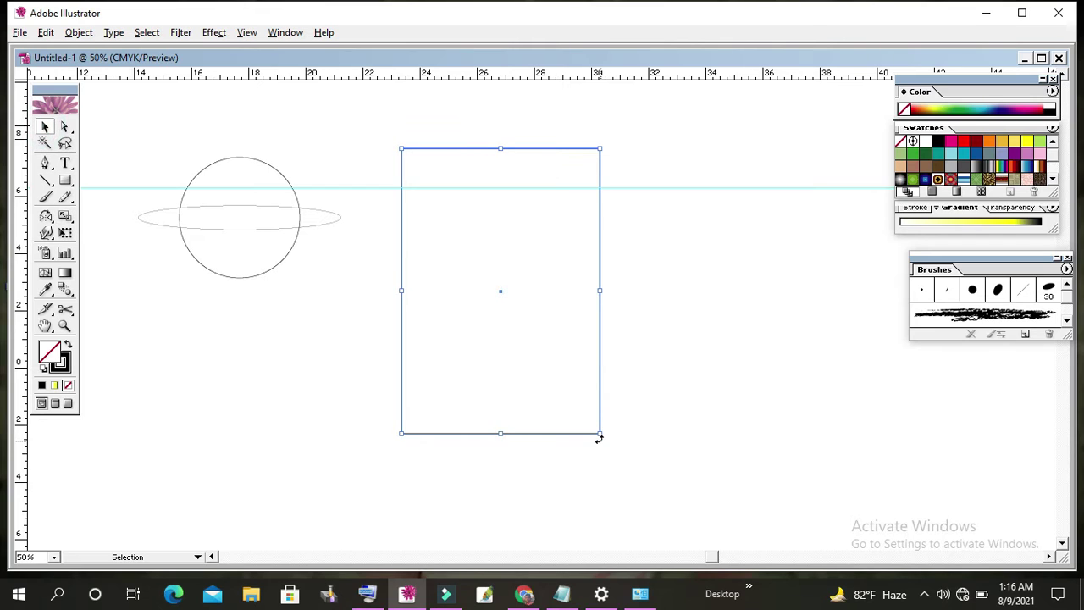
left_click_drag(603, 293, 702, 292)
left_click_drag(397, 288, 346, 289)
left_click_drag(522, 434, 520, 498)
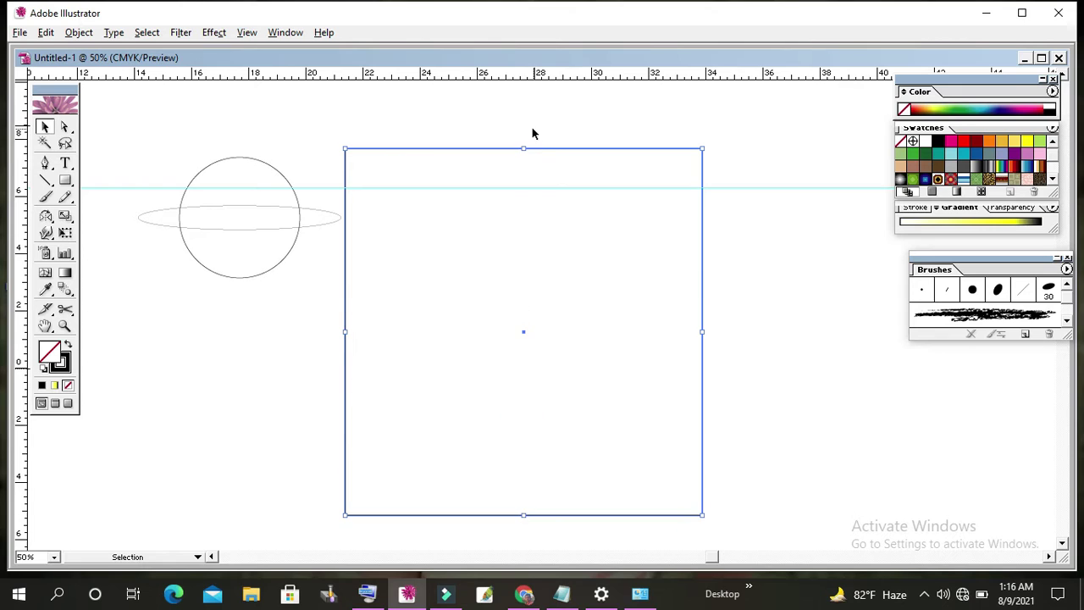
left_click_drag(525, 149, 524, 123)
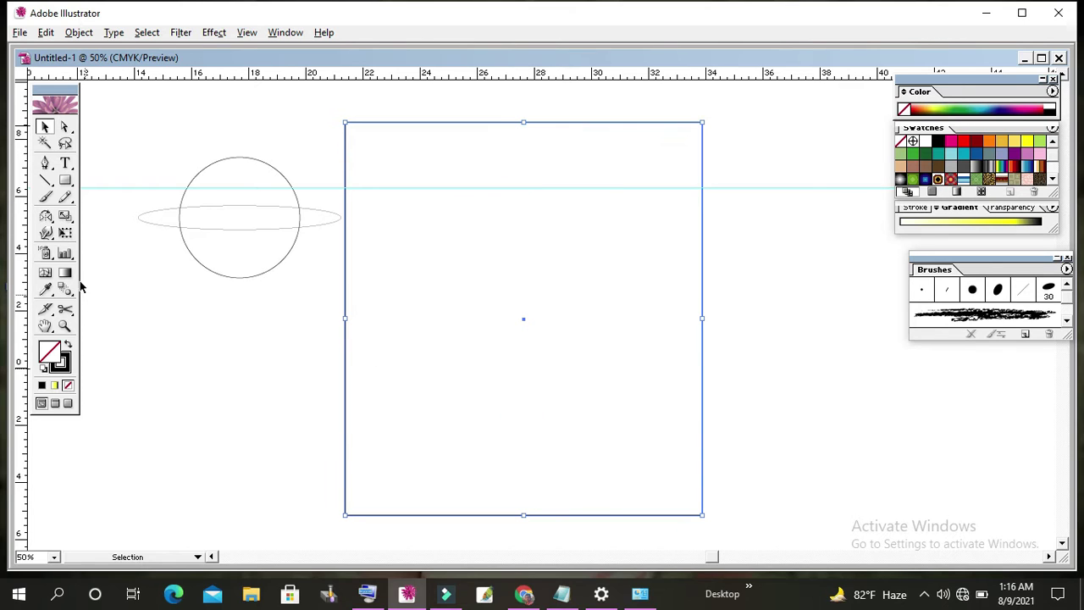
left_click(64, 215)
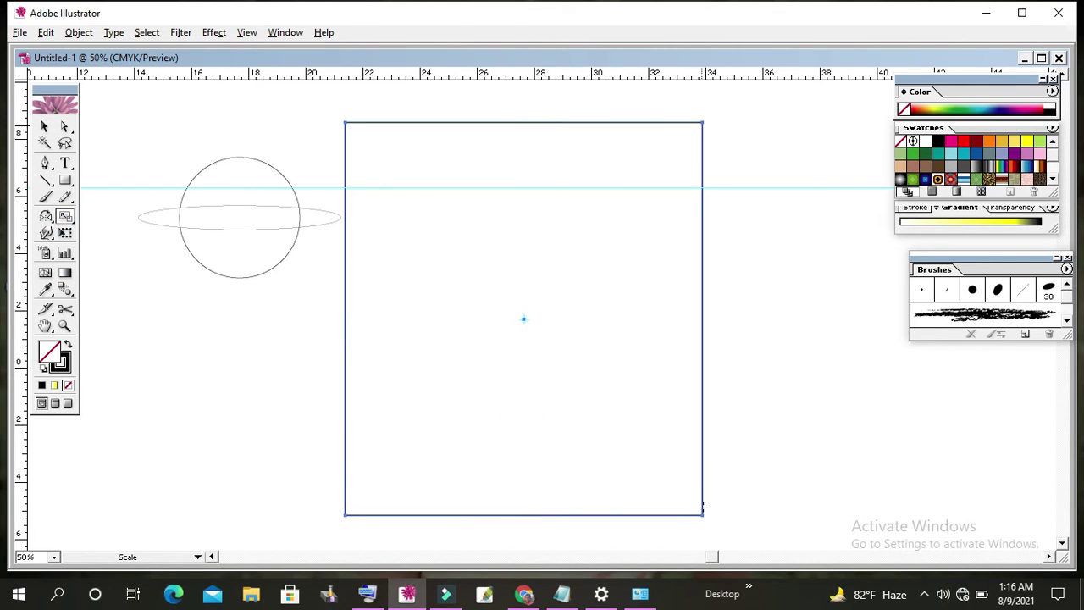
mouse_move(703, 514)
left_mouse_down()
mouse_move(579, 447)
mouse_move(637, 470)
left_mouse_up()
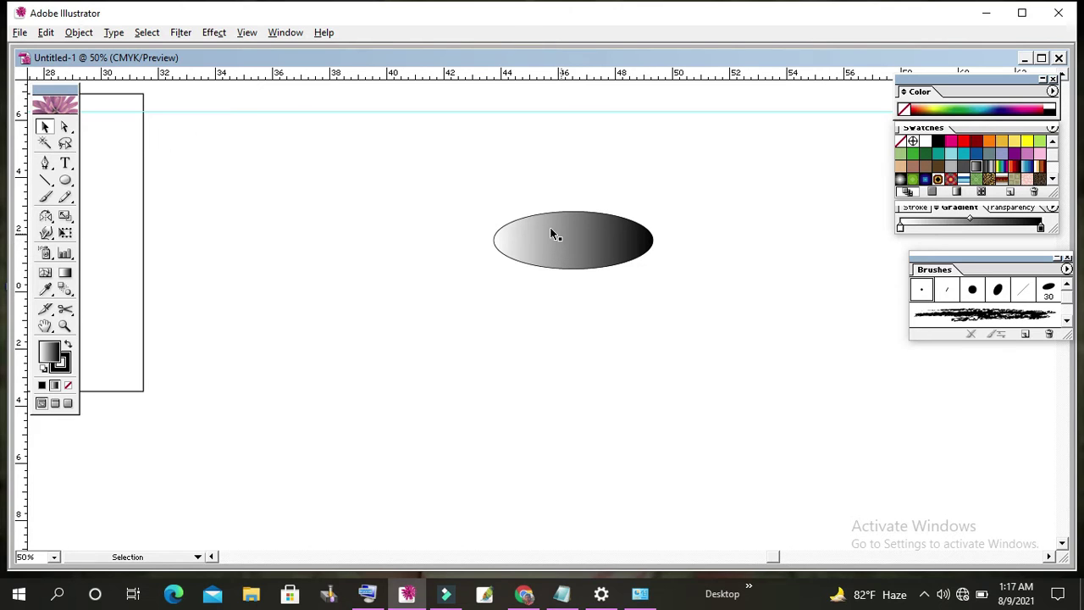
Step: Switch to the Ellipse tool for the gradient-filled ellipse
left_click(66, 180)
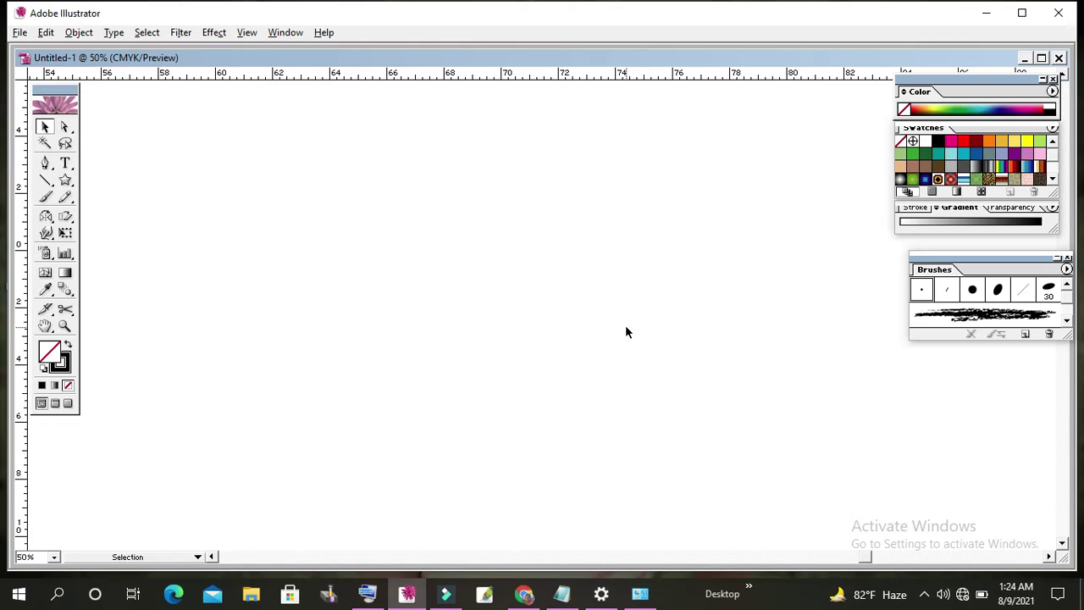
Step: Pick the Star tool from the shape flyout and drag out a five-pointed star outline
left_click(73, 184)
left_click(67, 183)
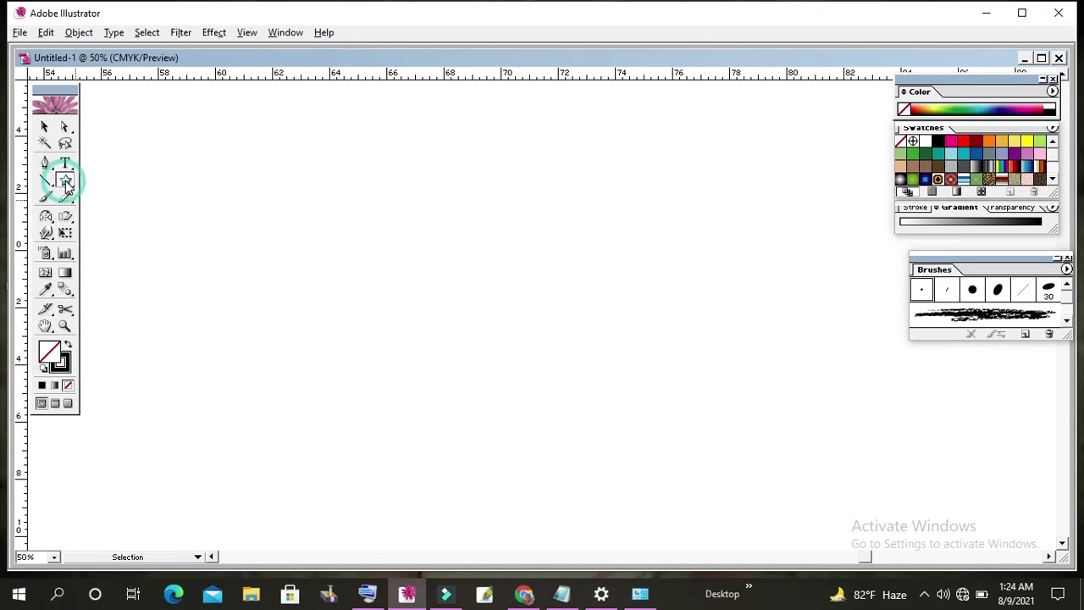
left_click_drag(67, 183, 162, 188)
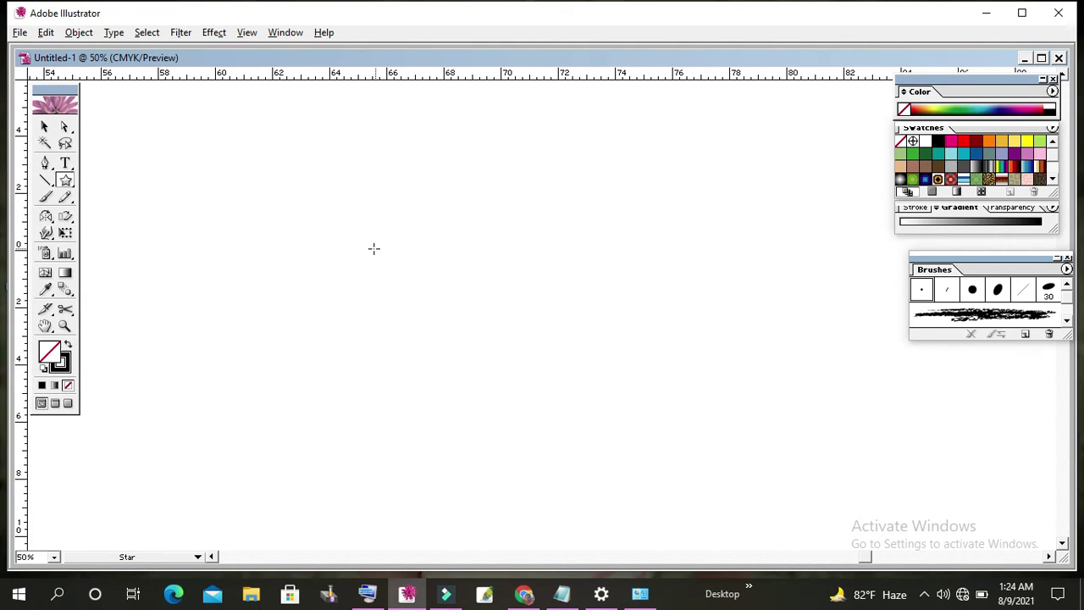
left_click_drag(373, 245, 468, 334)
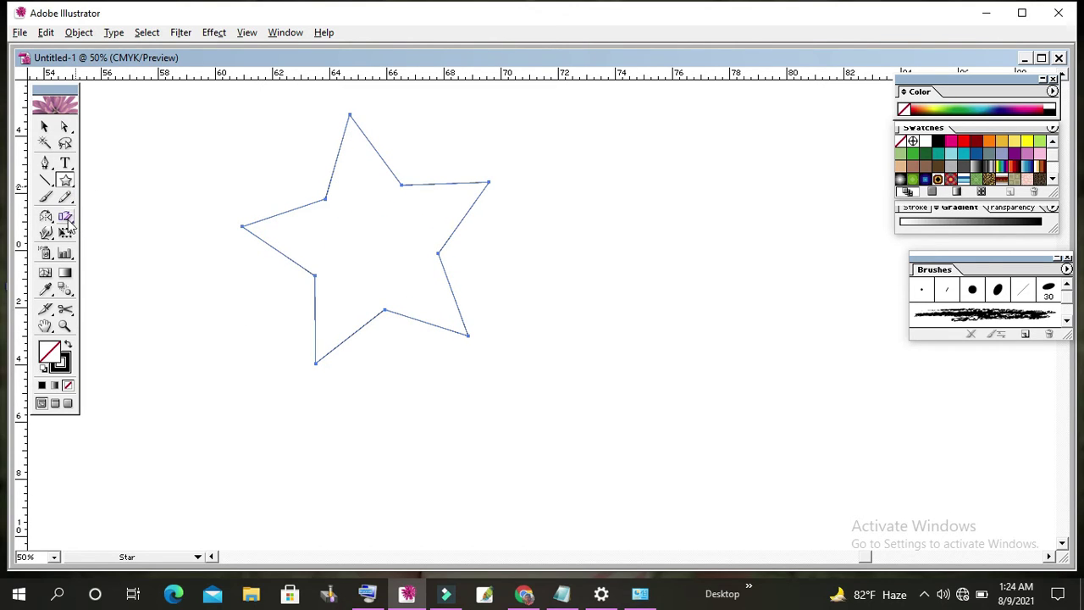
Step: With the Shear tool, set the origin beside the star and shear an offset copy
left_click_drag(66, 217, 100, 222)
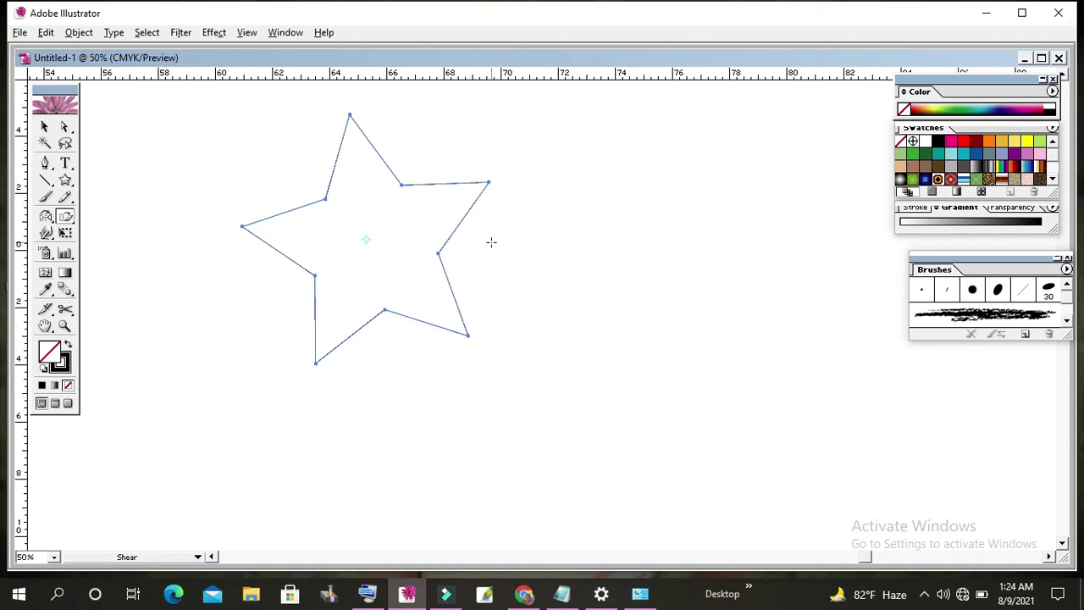
left_click(507, 240)
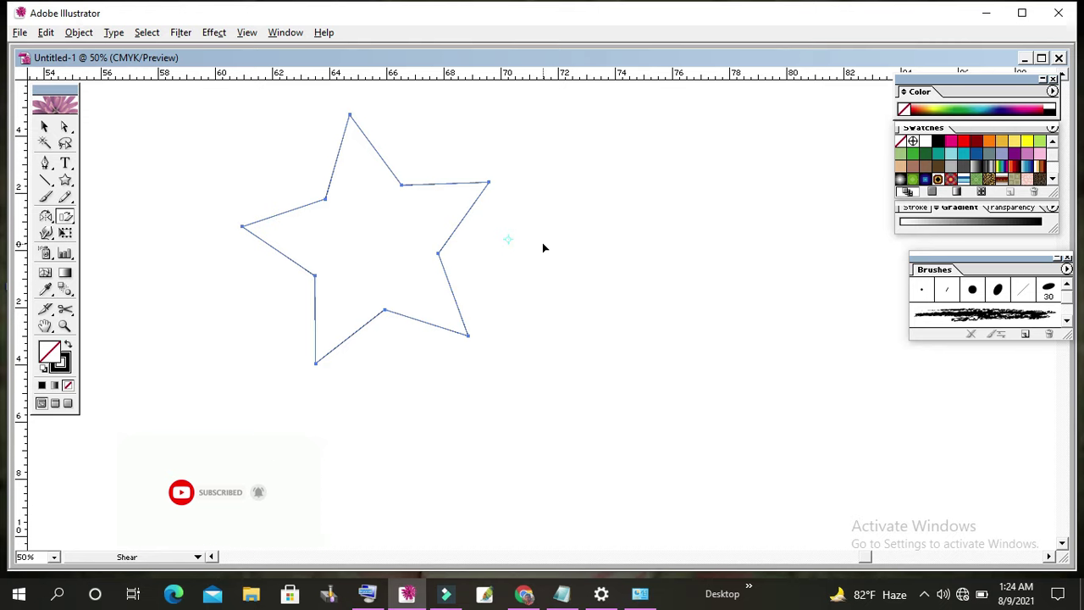
left_click(506, 240)
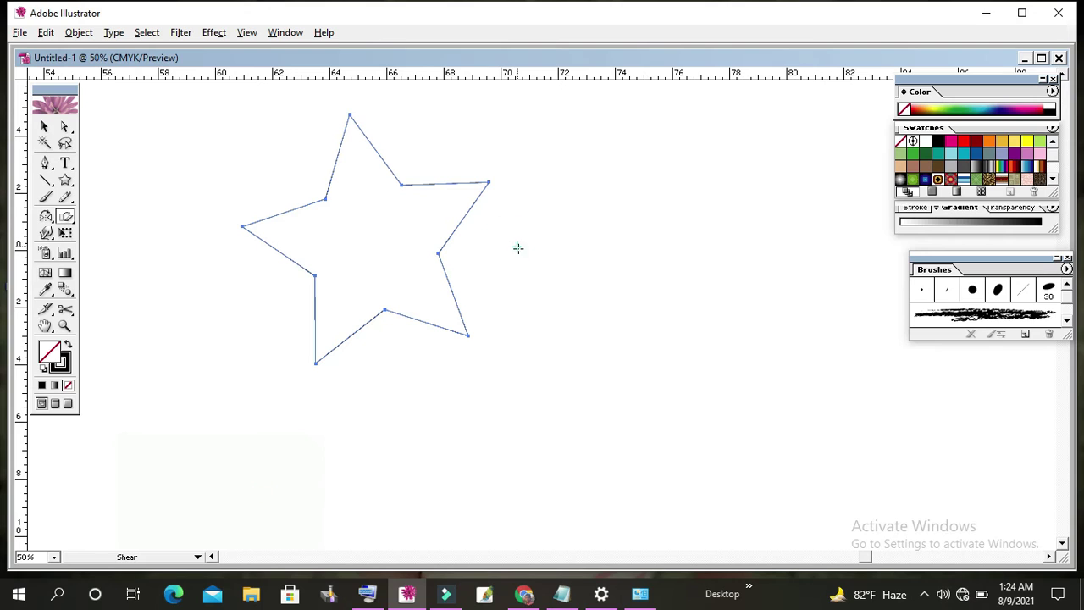
left_click(494, 232)
left_click_drag(494, 232, 487, 244)
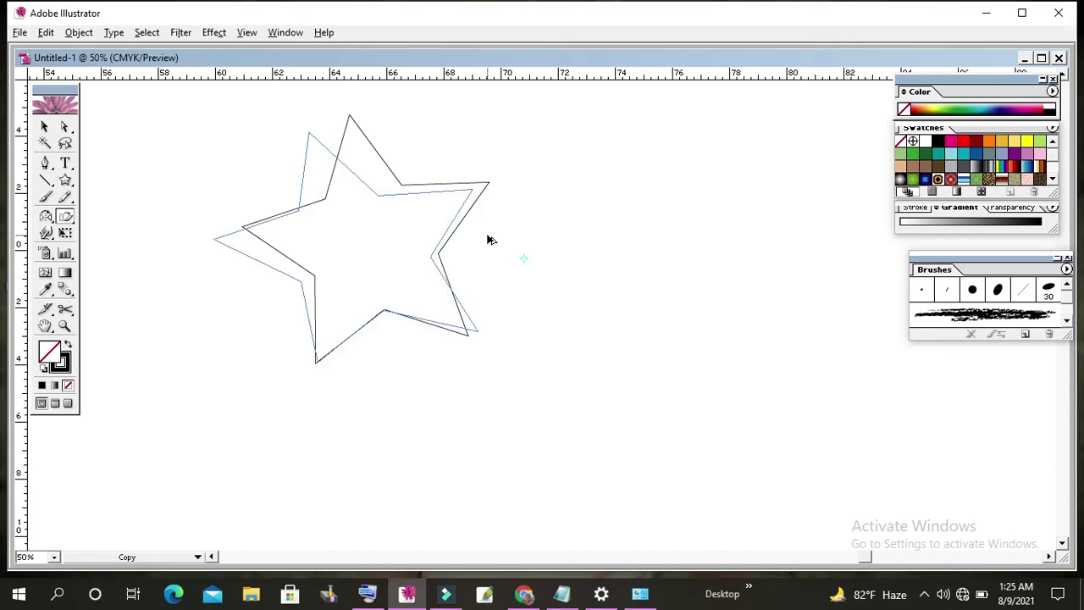
left_click_drag(488, 244, 496, 237)
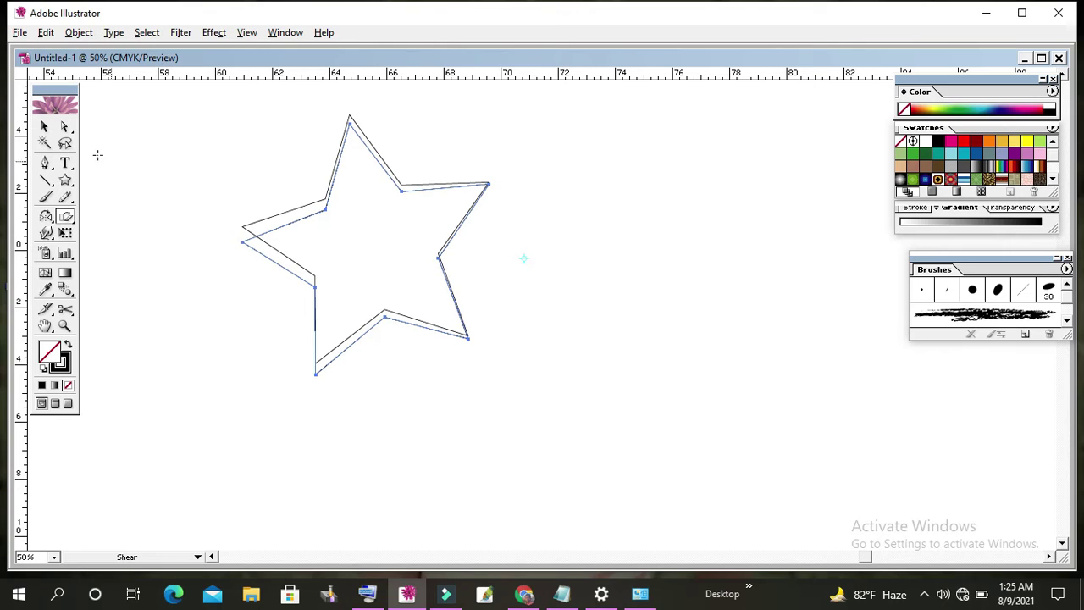
Step: Rotate the star slightly around its centre using its bounding box
left_click(49, 128)
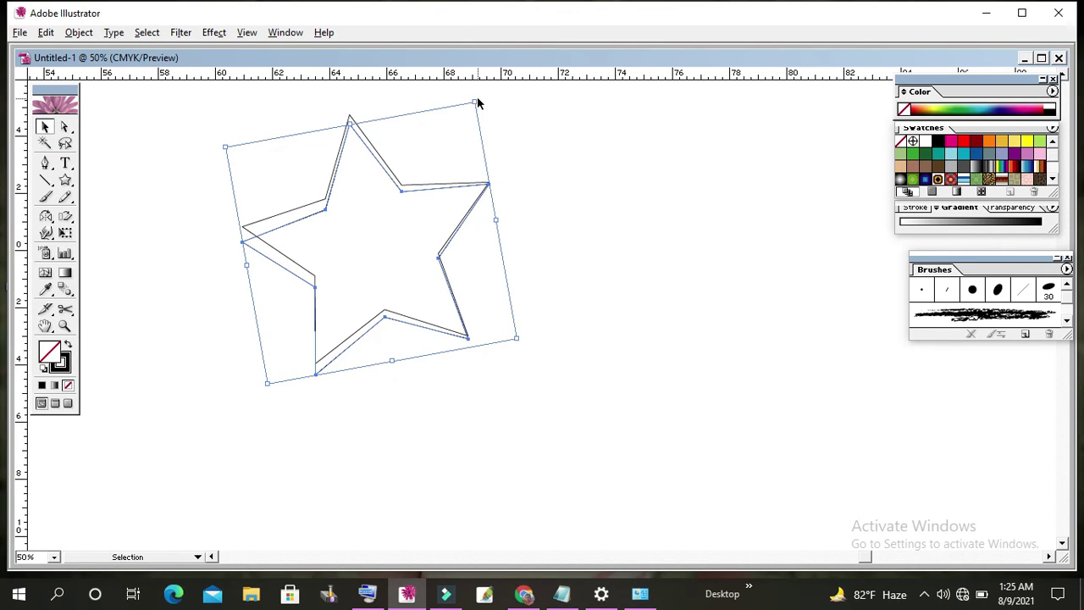
left_click_drag(478, 97, 488, 103)
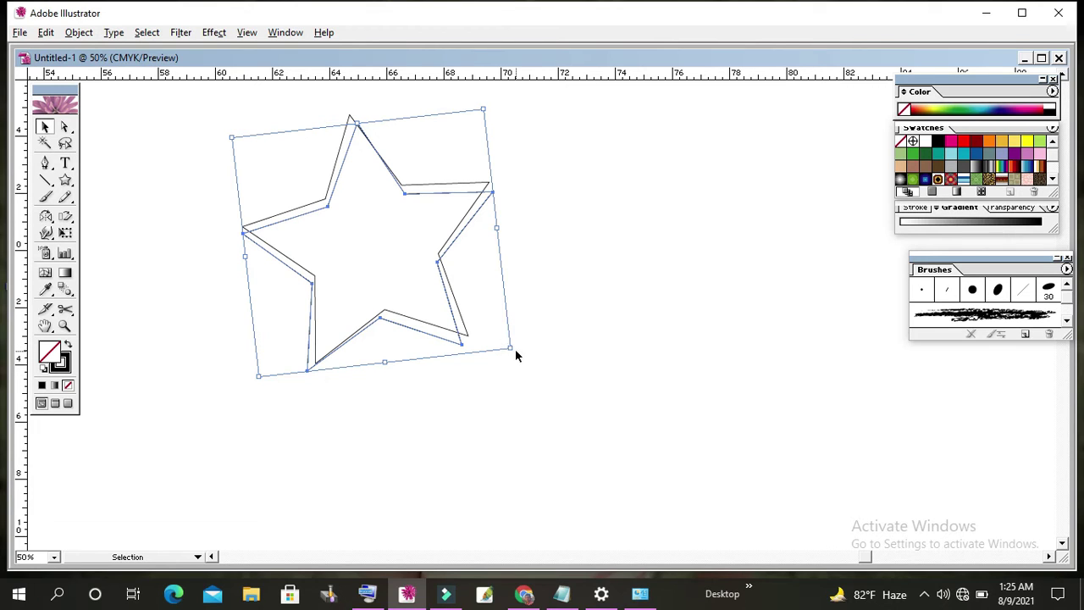
left_click_drag(487, 108, 479, 99)
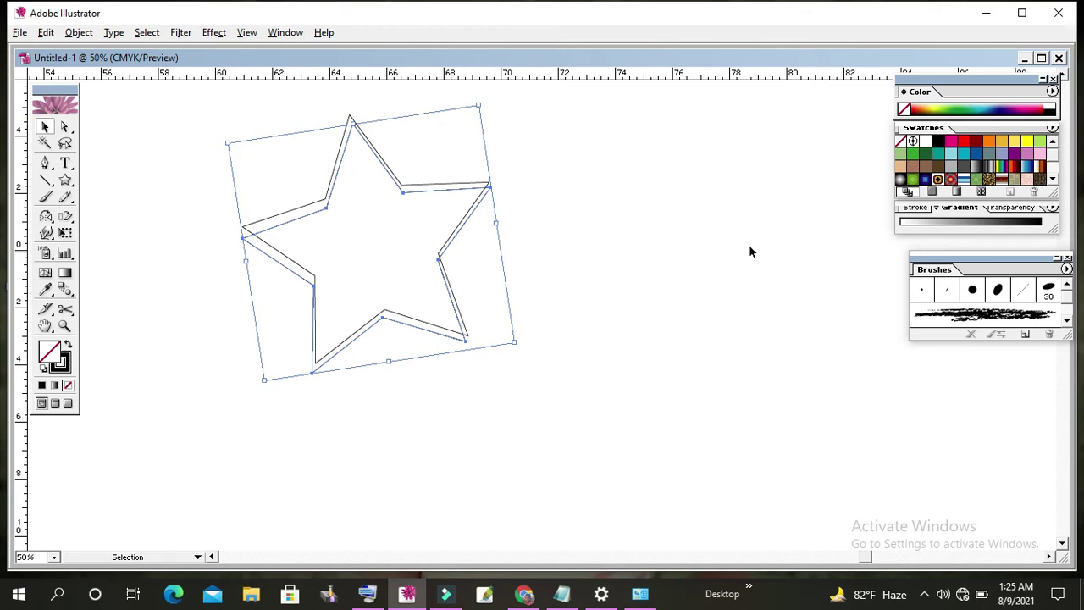
Step: Reselect the star and fill it solid black
left_click(317, 198)
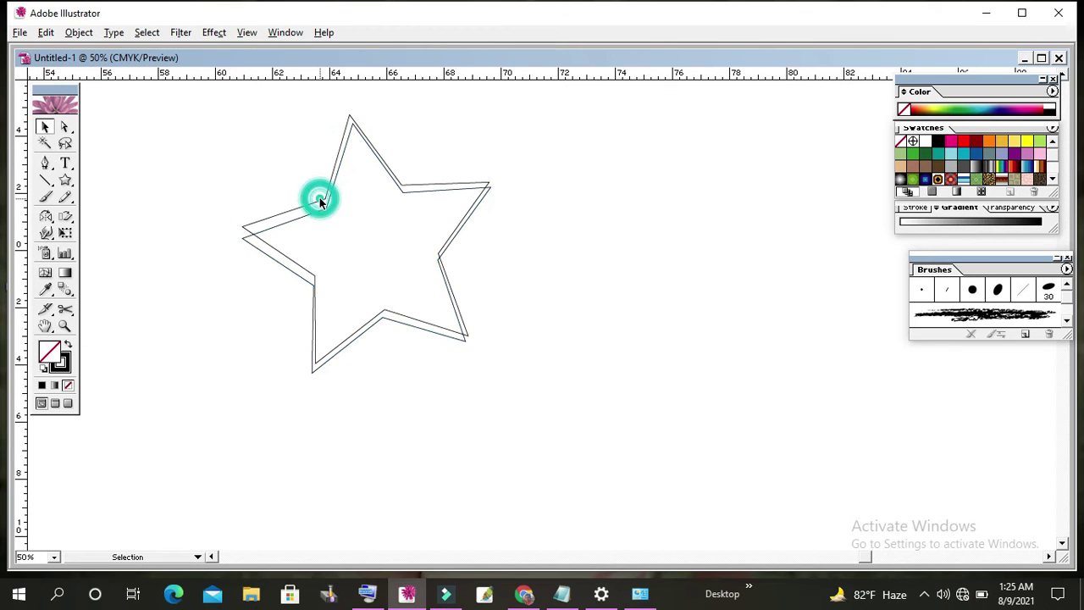
left_click(280, 188)
left_click(297, 213)
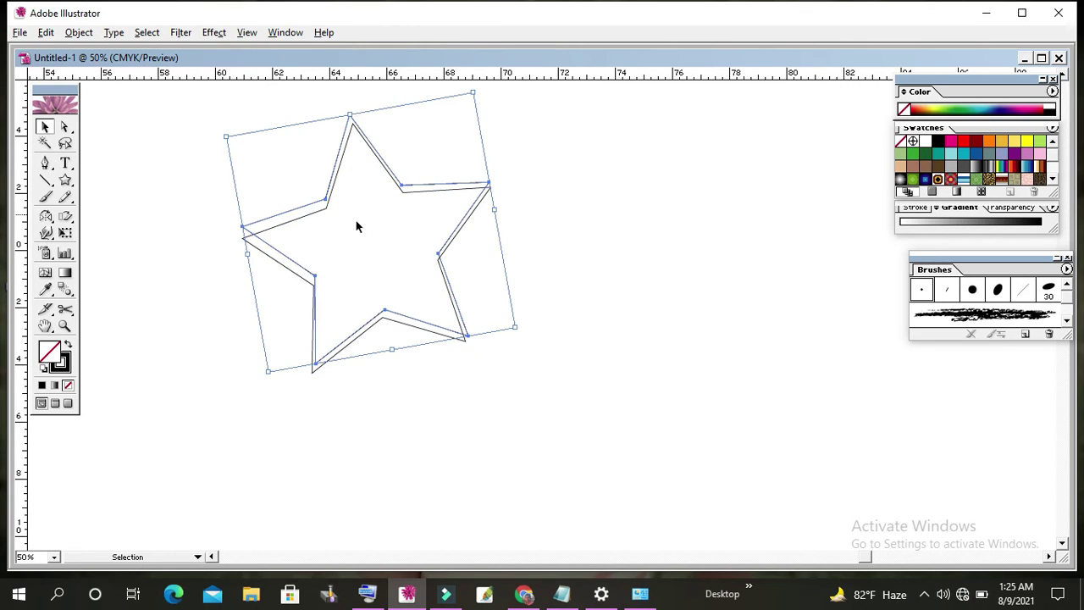
left_click(940, 145)
Step: Fill the back star black and the front star red, nudging it over the shadow
left_click(288, 268)
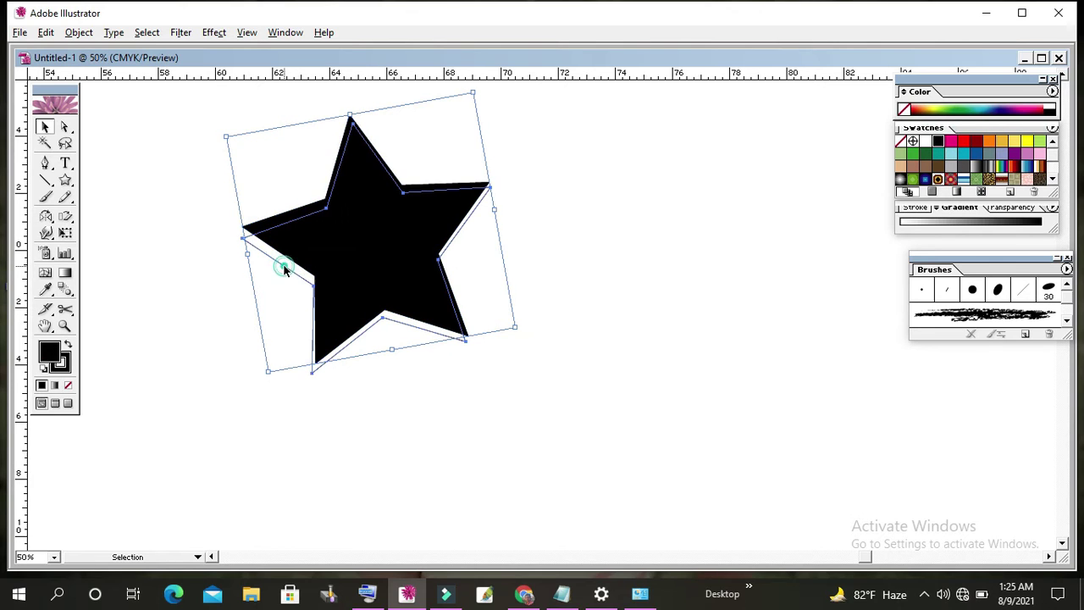
left_click(963, 140)
left_click_drag(387, 263, 387, 272)
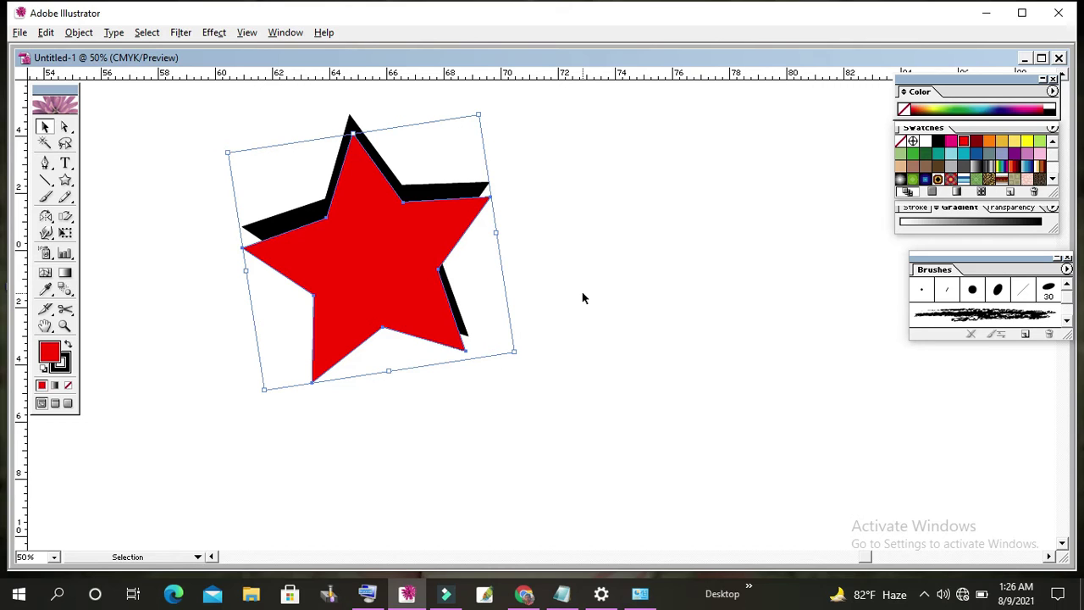
Step: Make a copy of the star through the Object > Transform > Shear dialog
left_click(81, 33)
mouse_move(99, 50)
left_click(233, 135)
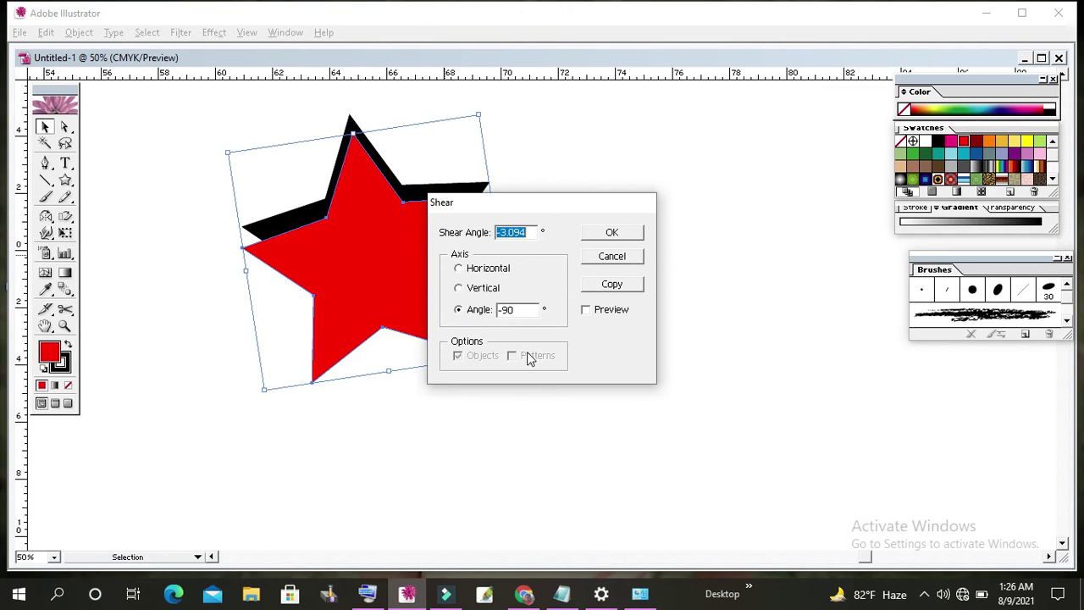
left_click(586, 311)
left_click(589, 313)
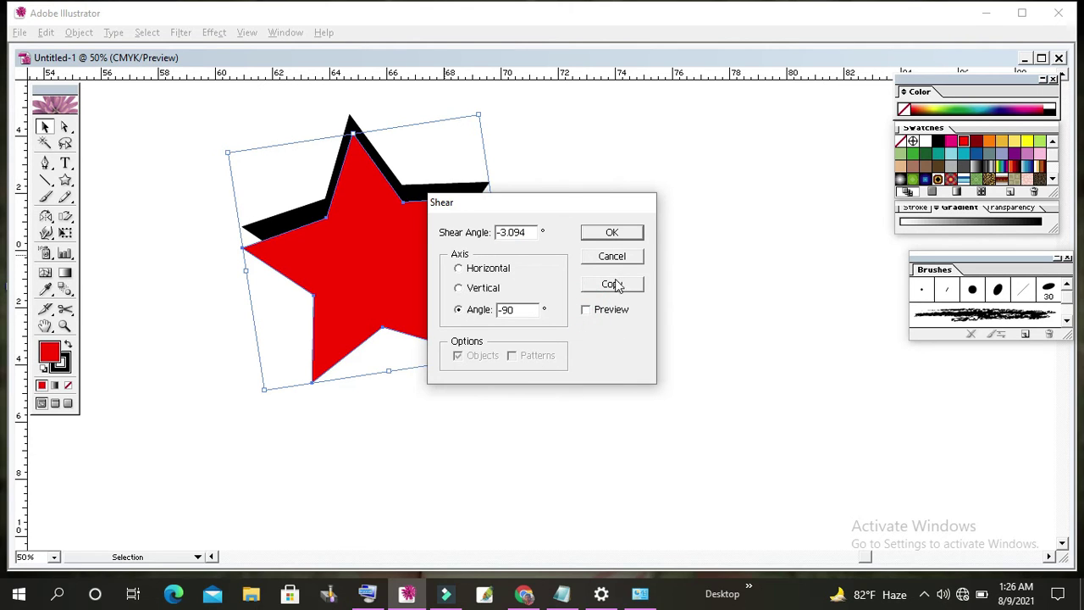
left_click(609, 288)
Step: Move the red copy to the right of the shadowed star
mouse_move(415, 275)
left_mouse_down()
mouse_move(642, 289)
mouse_move(441, 290)
left_mouse_up()
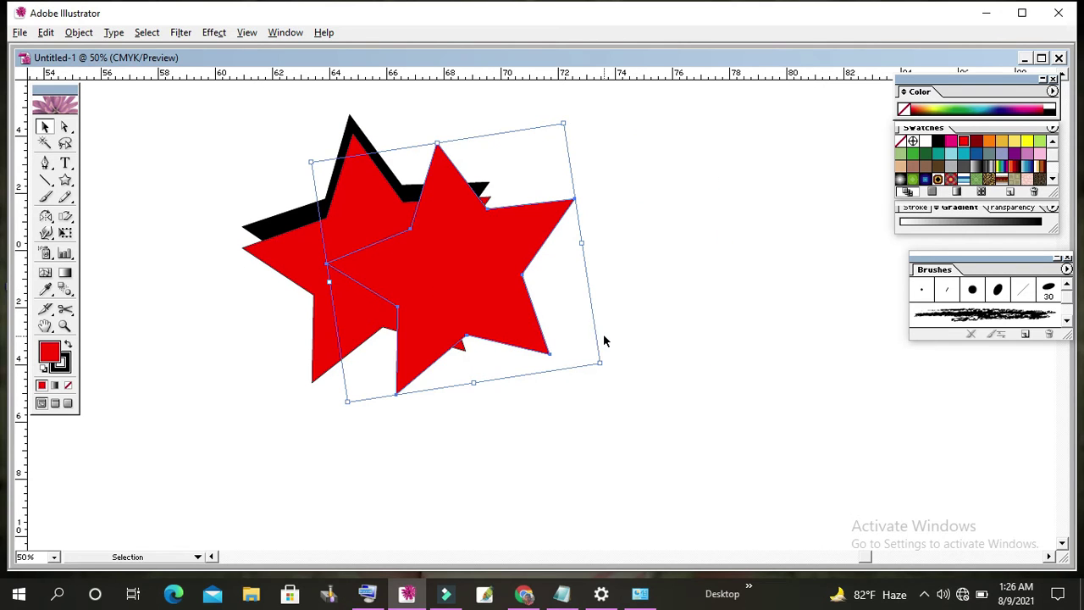
key("ctrl+z")
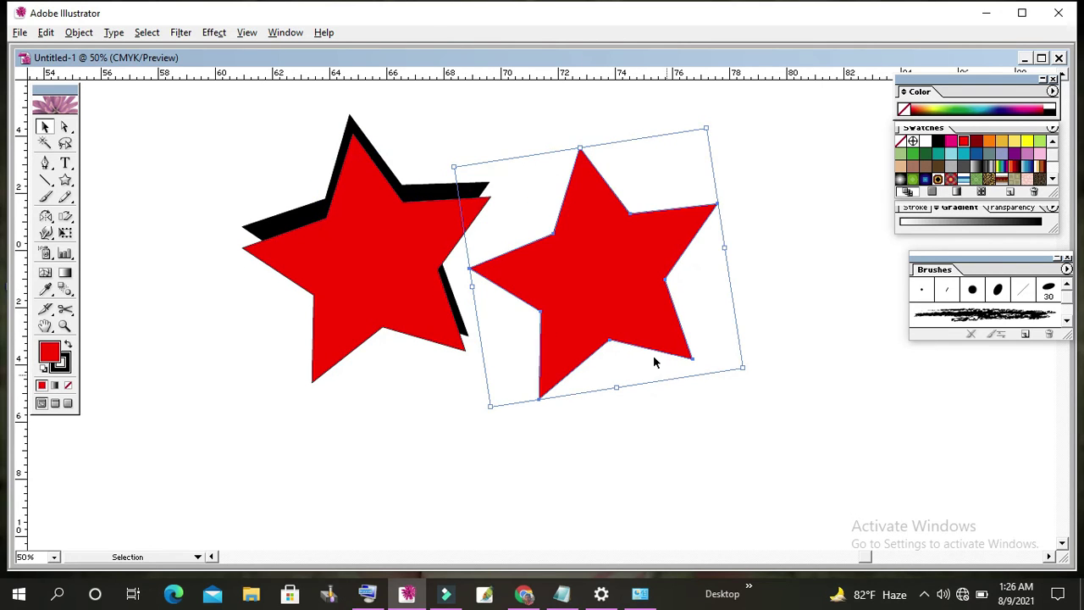
left_click_drag(583, 308, 688, 338)
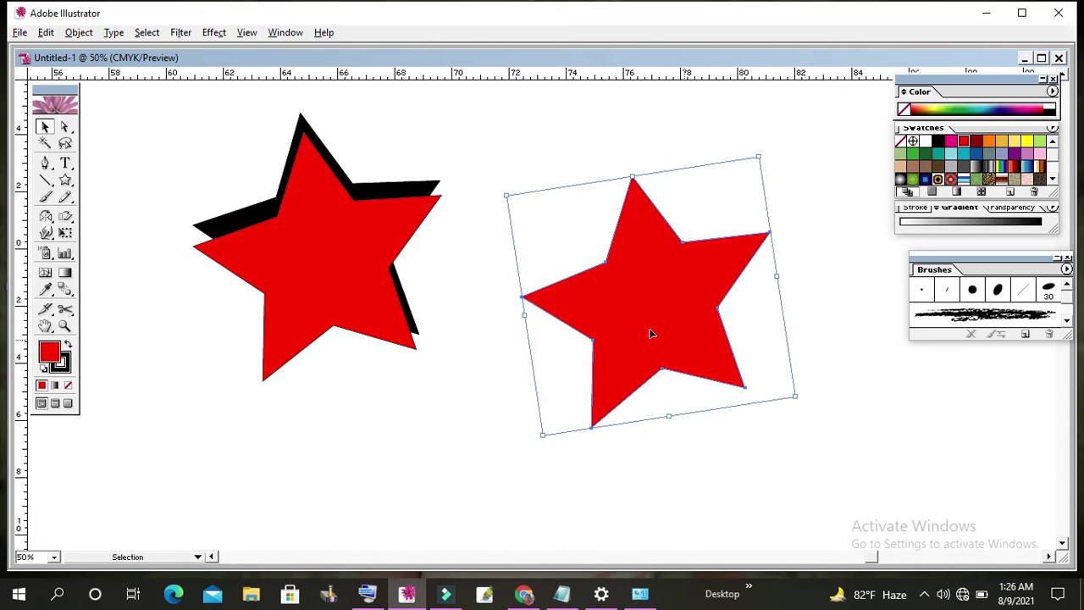
left_click(77, 37)
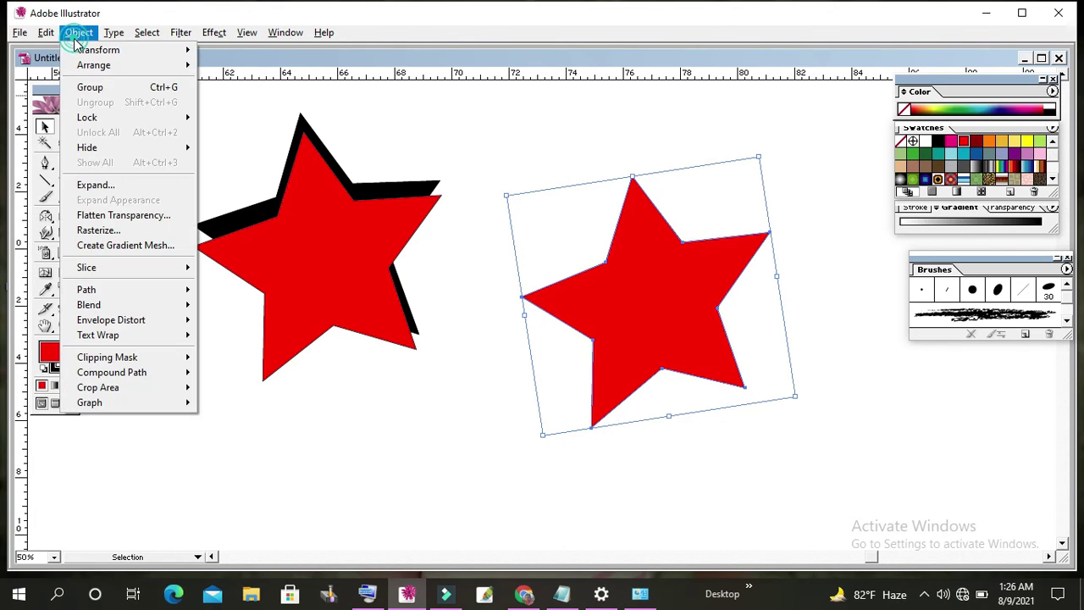
mouse_move(127, 50)
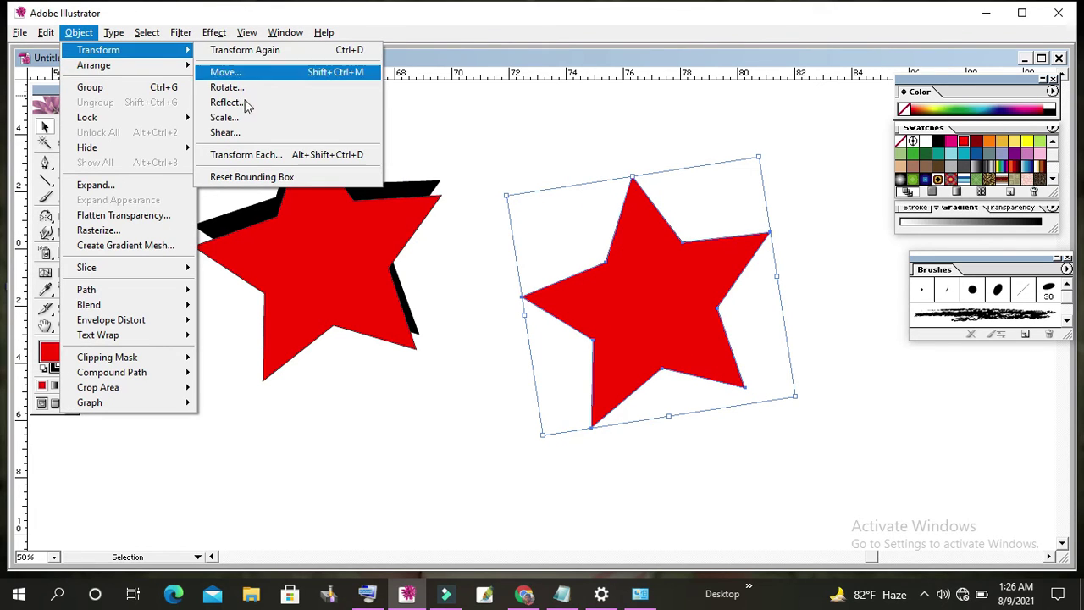
left_click(246, 133)
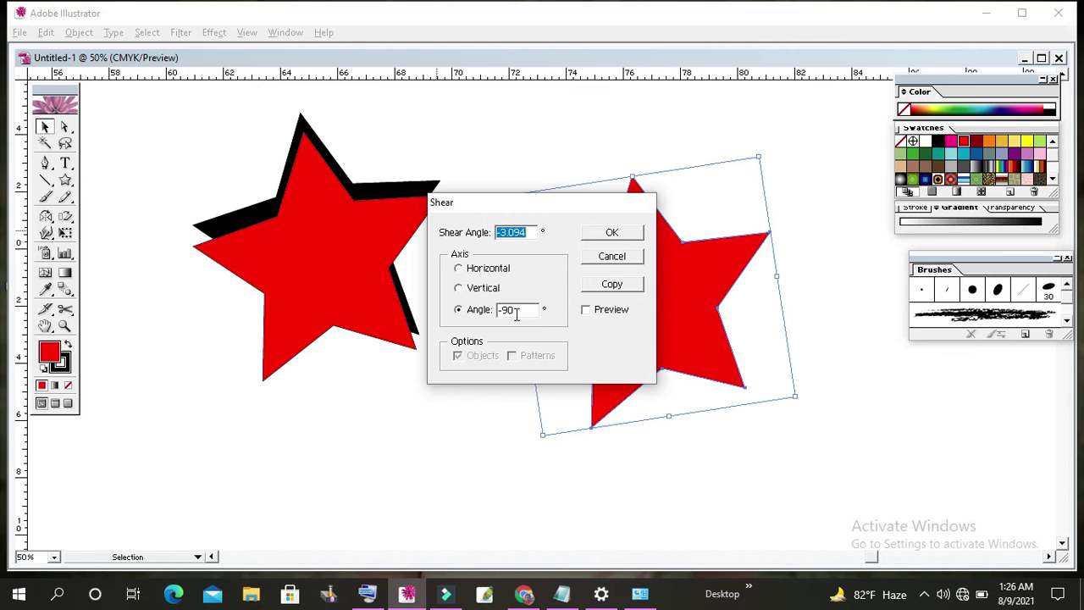
left_click(612, 284)
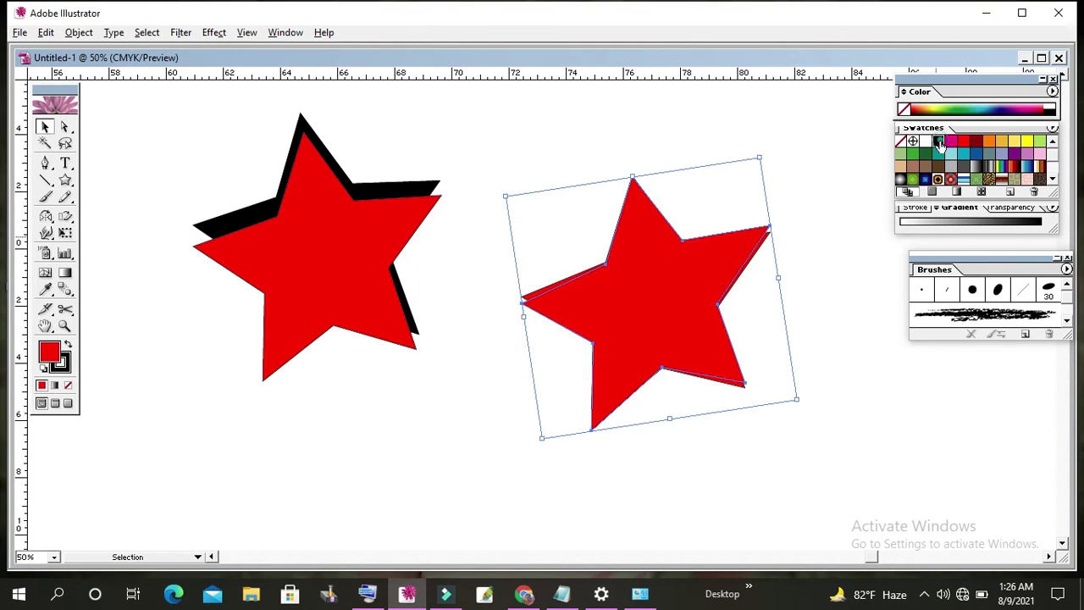
left_click(938, 142)
left_click(847, 321)
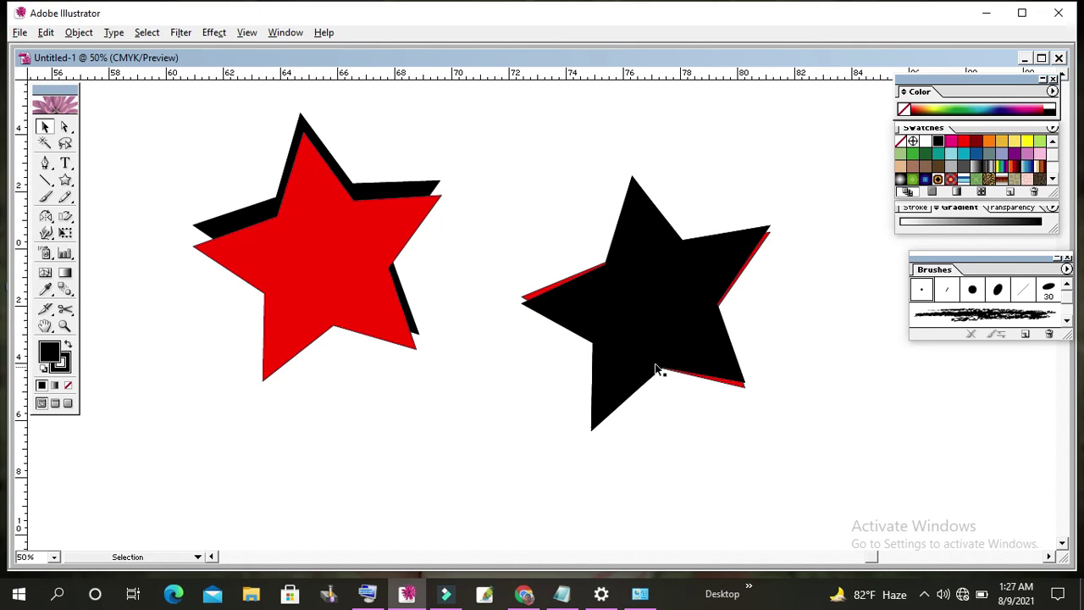
left_click(651, 292)
key("Delete")
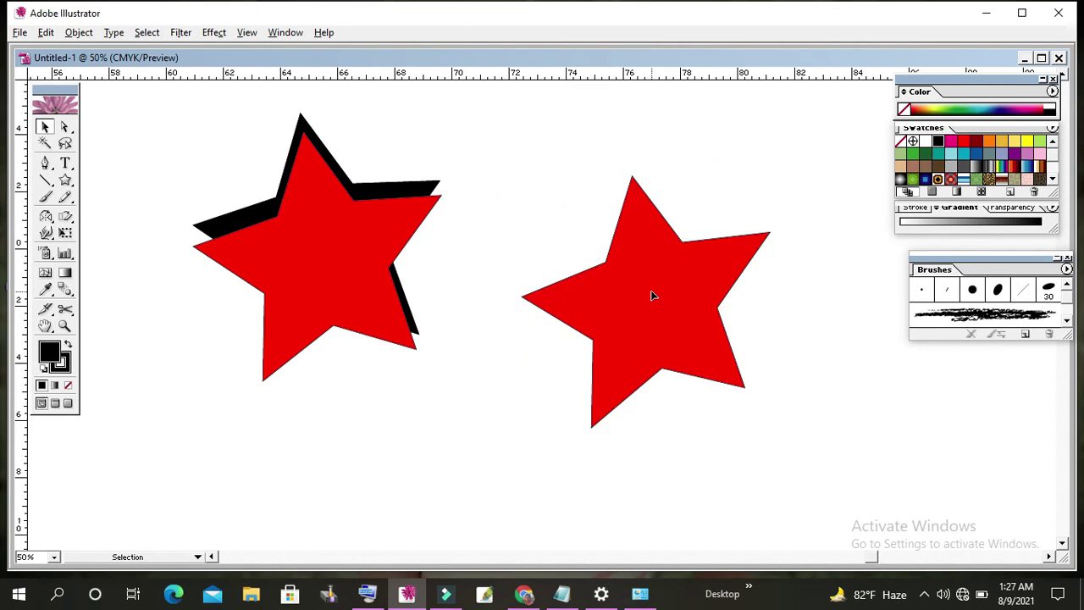
Step: Make a sheared copy of the right star after editing the Shear dialog's axis angle
left_click(80, 34)
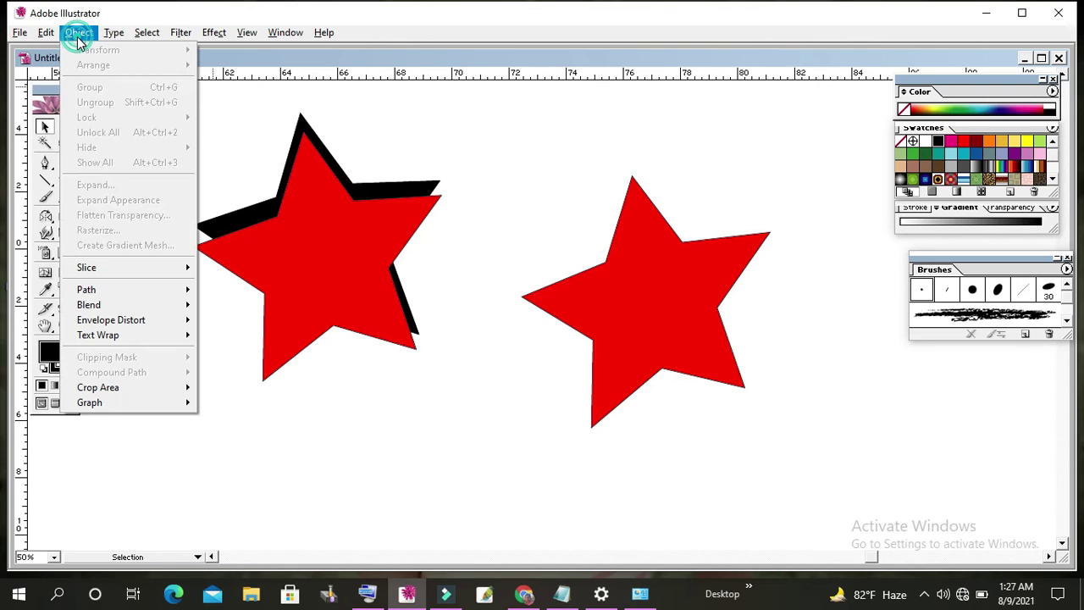
left_click(659, 277)
mouse_move(98, 50)
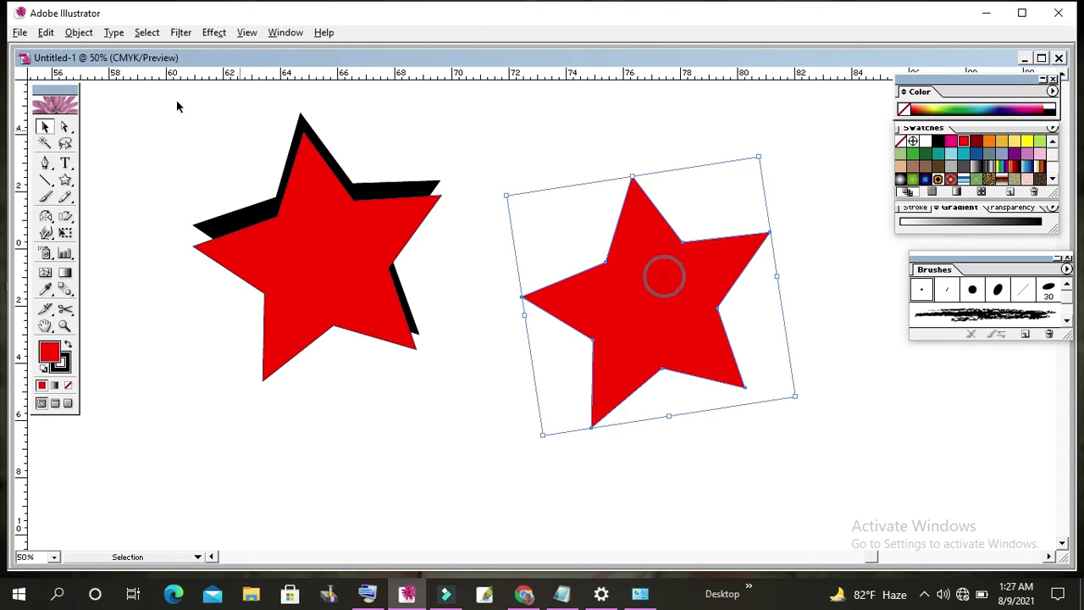
left_click(79, 33)
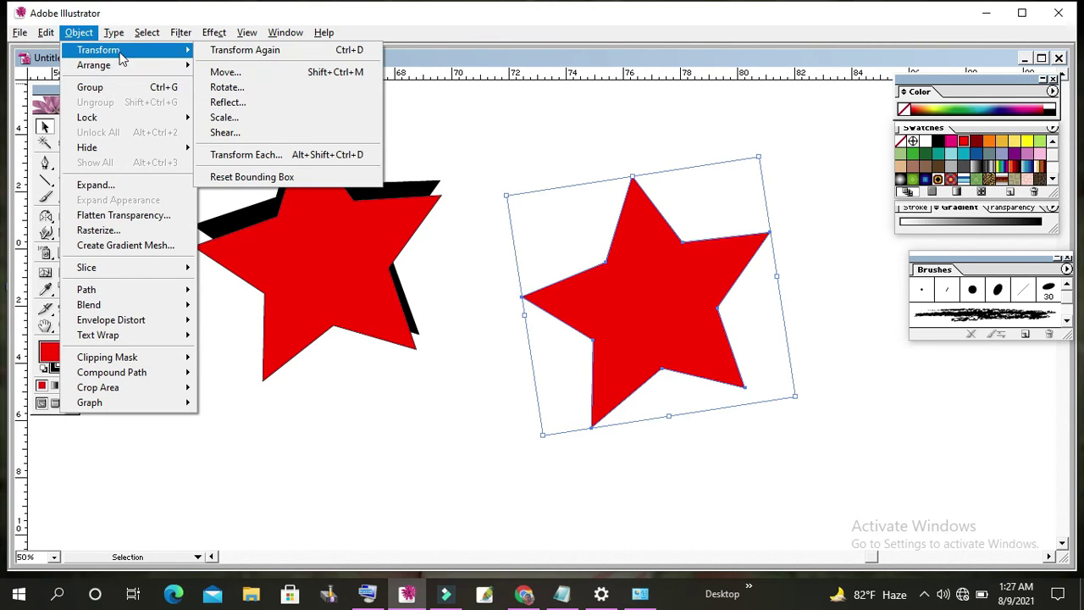
left_click(270, 133)
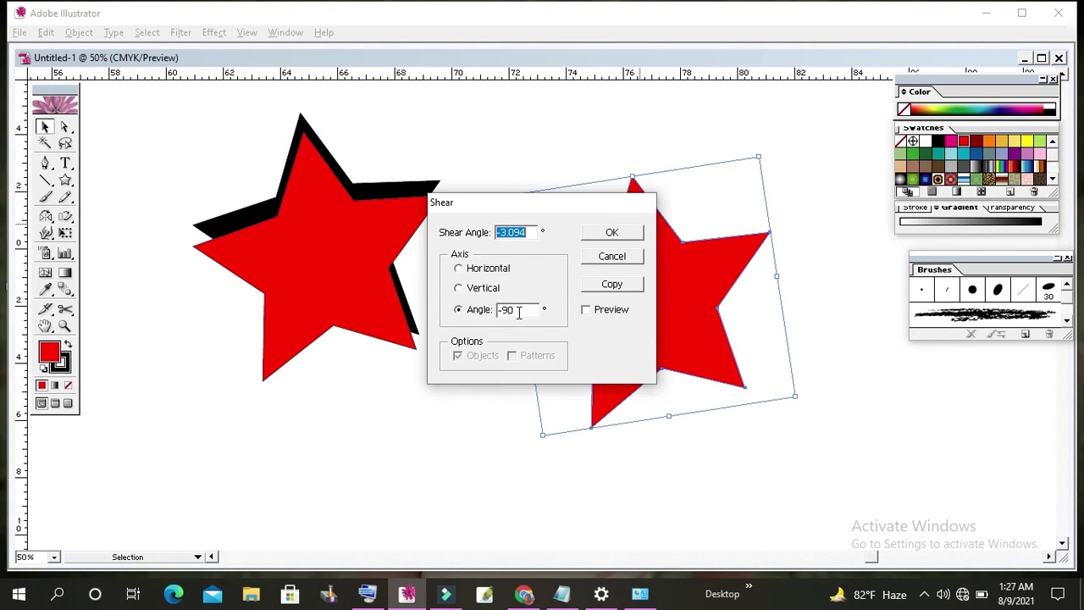
left_click_drag(518, 312, 508, 312)
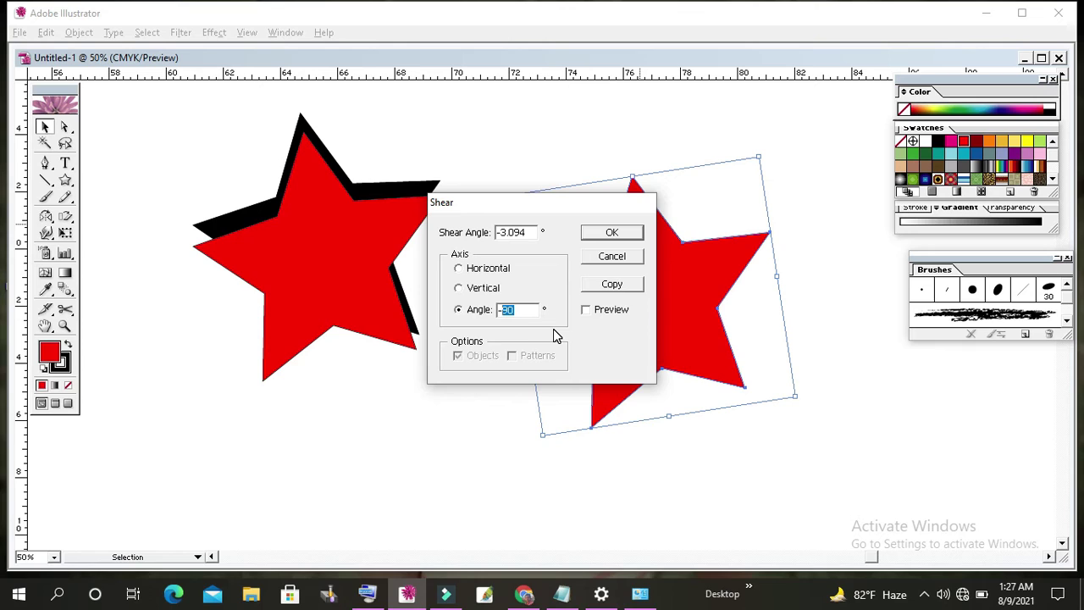
type("3")
left_click(608, 284)
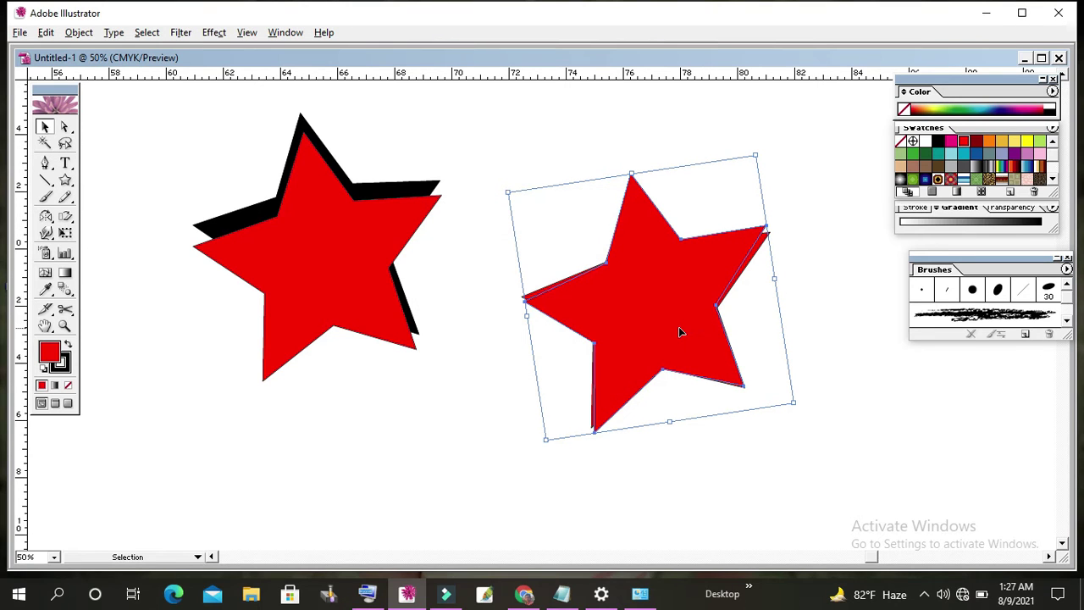
Step: Fill the sheared copy black, then marquee-select both stars
left_click(938, 145)
left_click(849, 334)
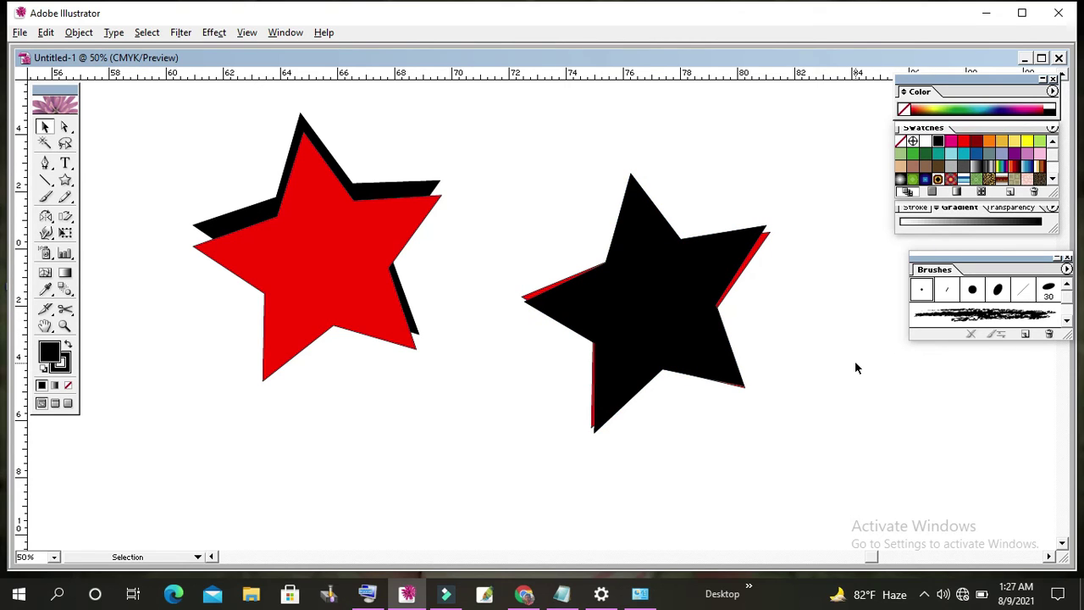
left_click_drag(240, 163, 742, 433)
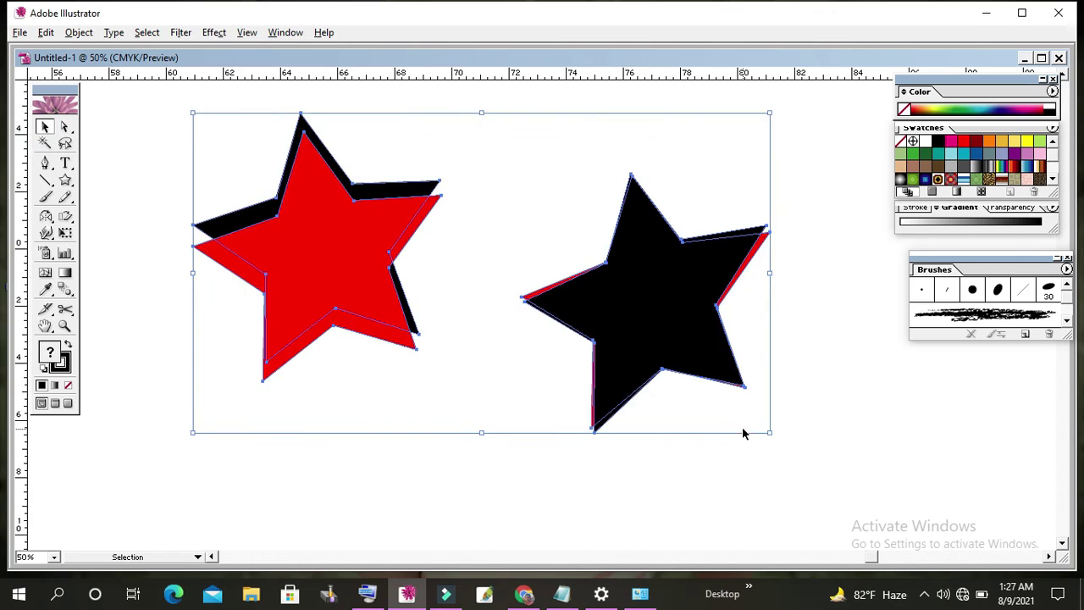
Step: Delete both stars and paint three stacked wavy Paintbrush strokes with no fill
key("Delete")
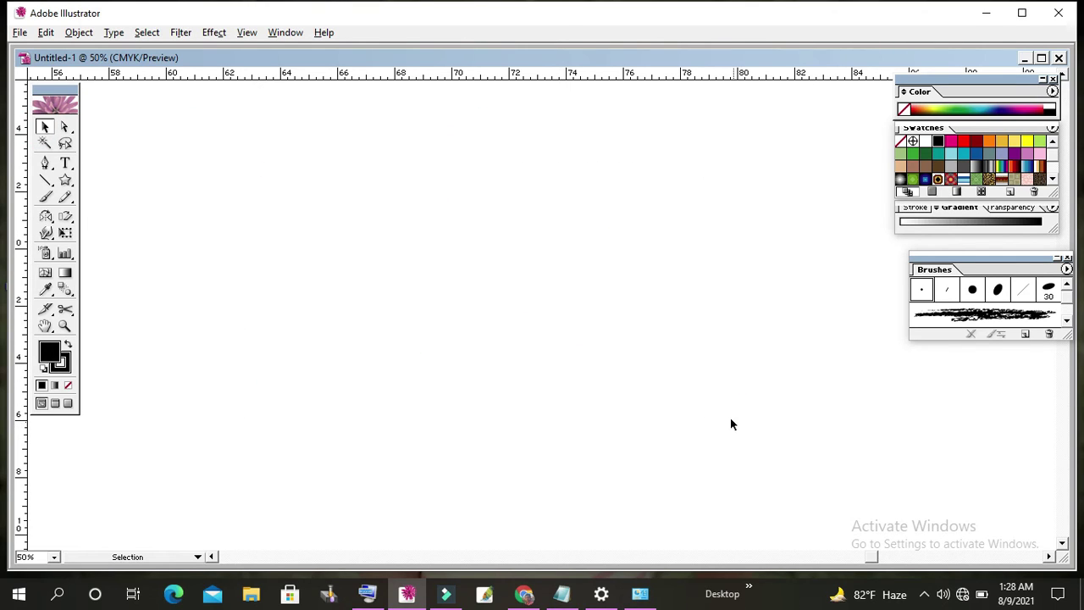
left_click(68, 384)
key("b")
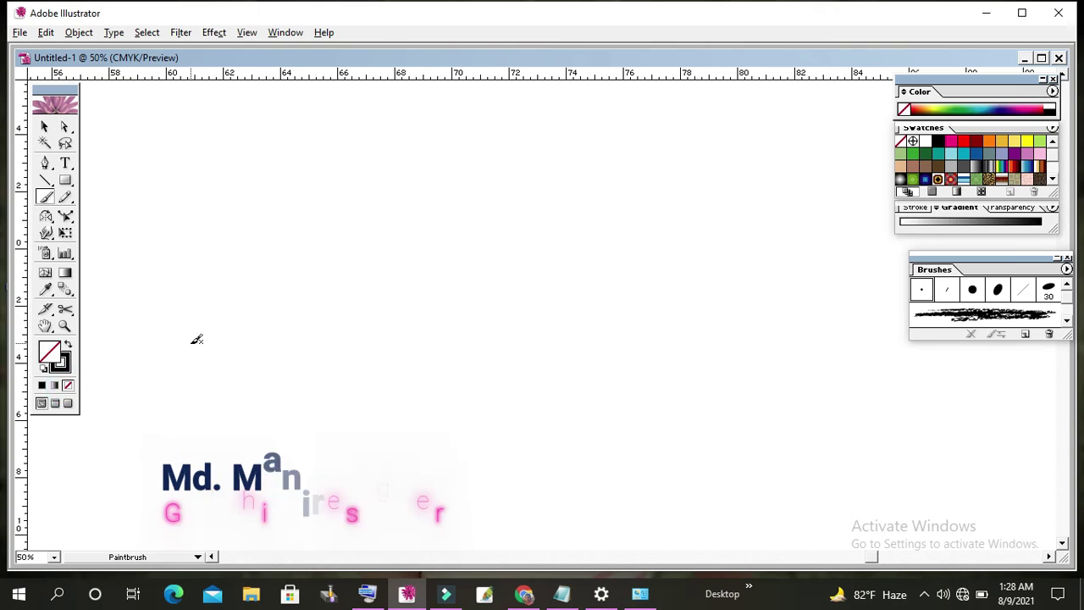
left_click_drag(235, 298, 596, 247)
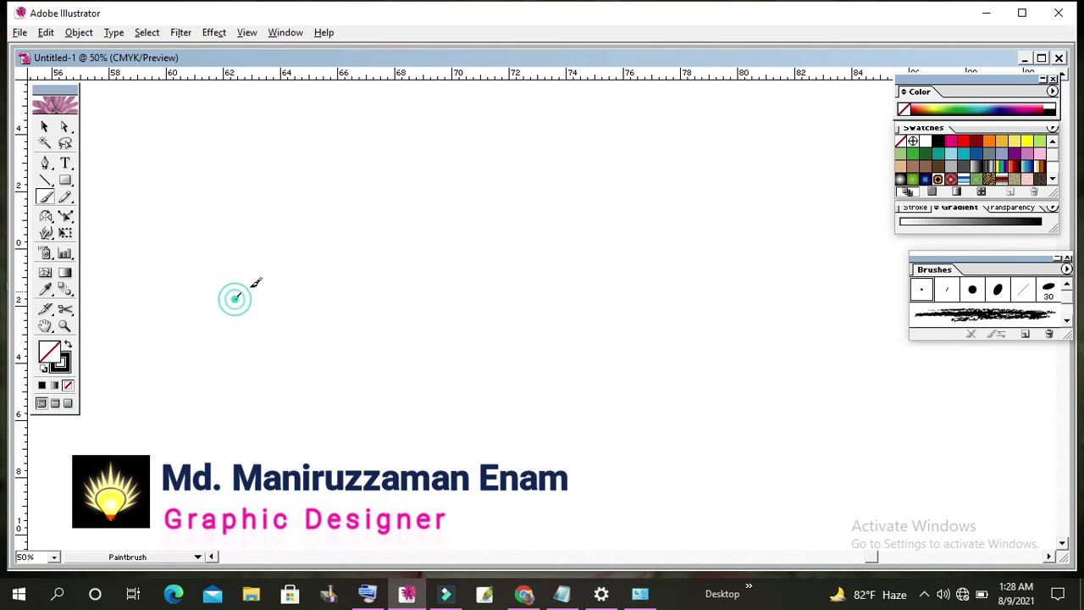
left_click_drag(246, 330, 616, 269)
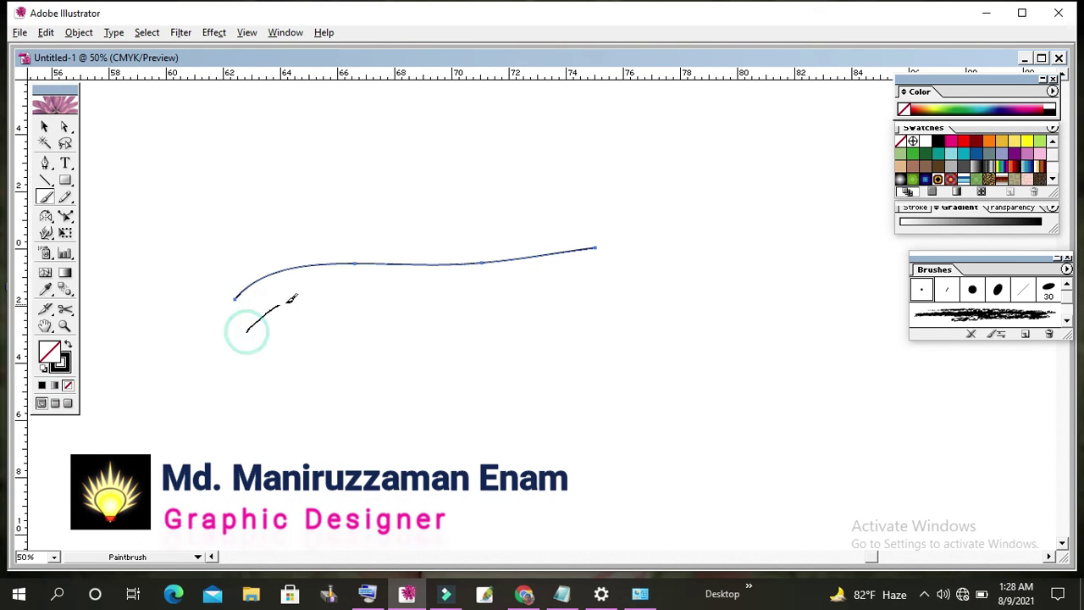
left_click_drag(273, 363, 630, 298)
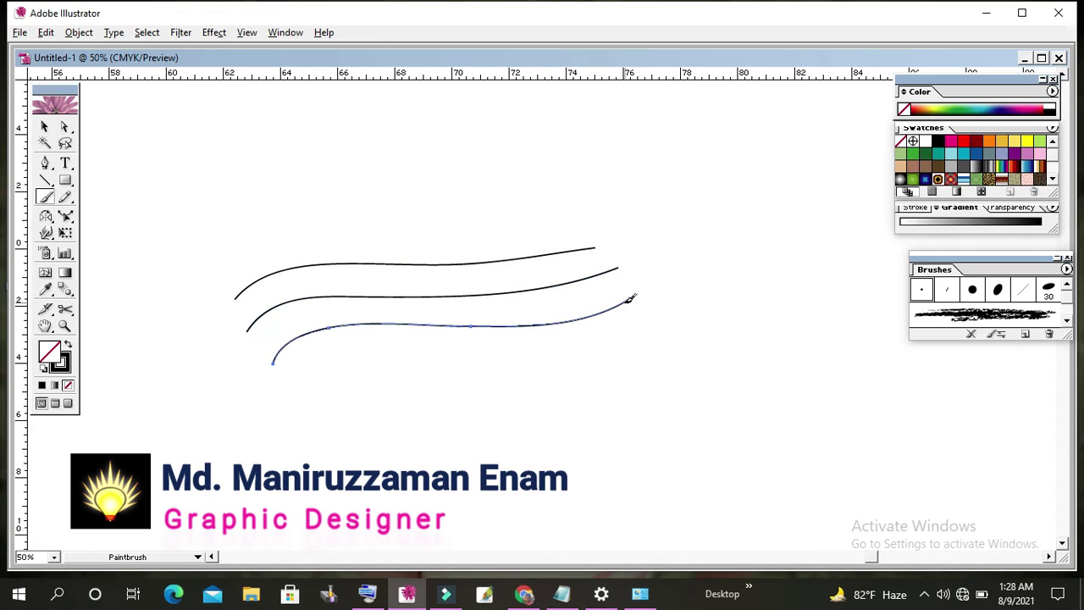
Step: Marquee-select all three wavy strokes with the Selection tool
left_click(45, 126)
left_click(171, 156)
left_click_drag(246, 214, 473, 357)
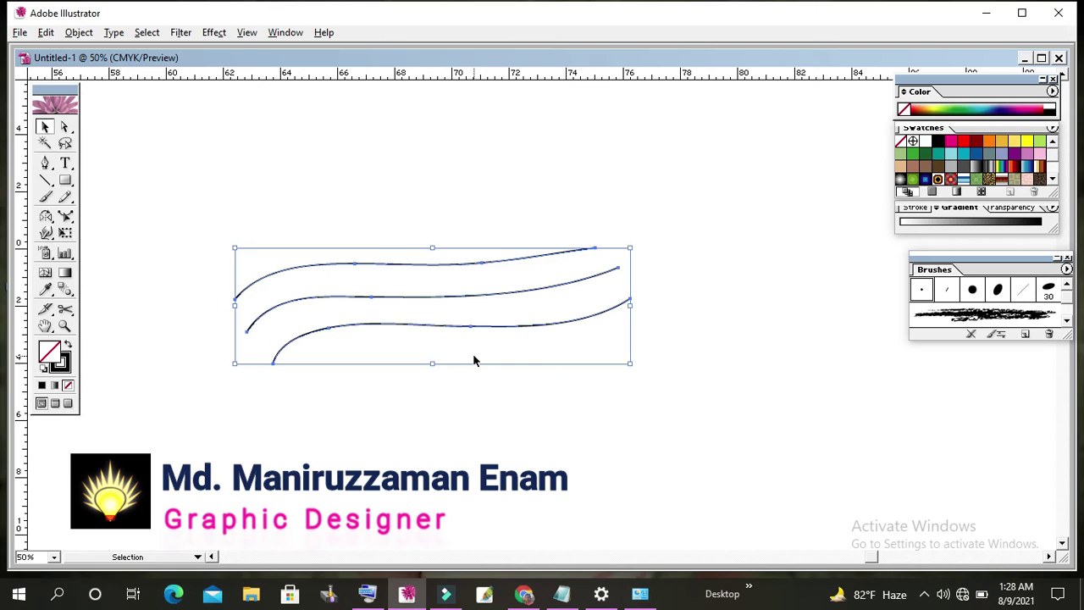
Step: With the Reshape tool, pick all three right endpoints and drag them up and right
key("shift")
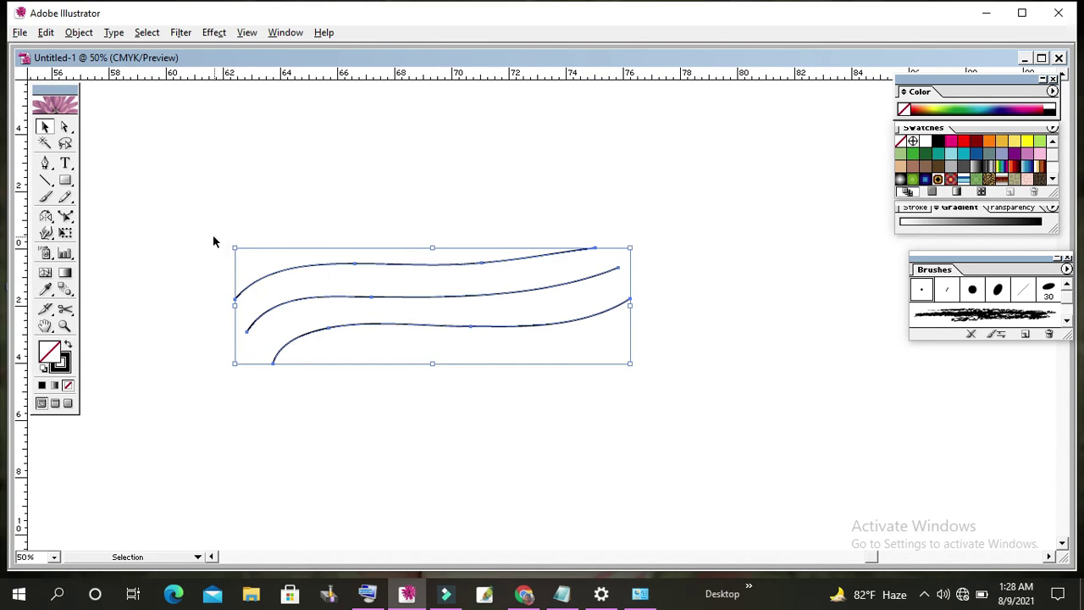
left_click(67, 218)
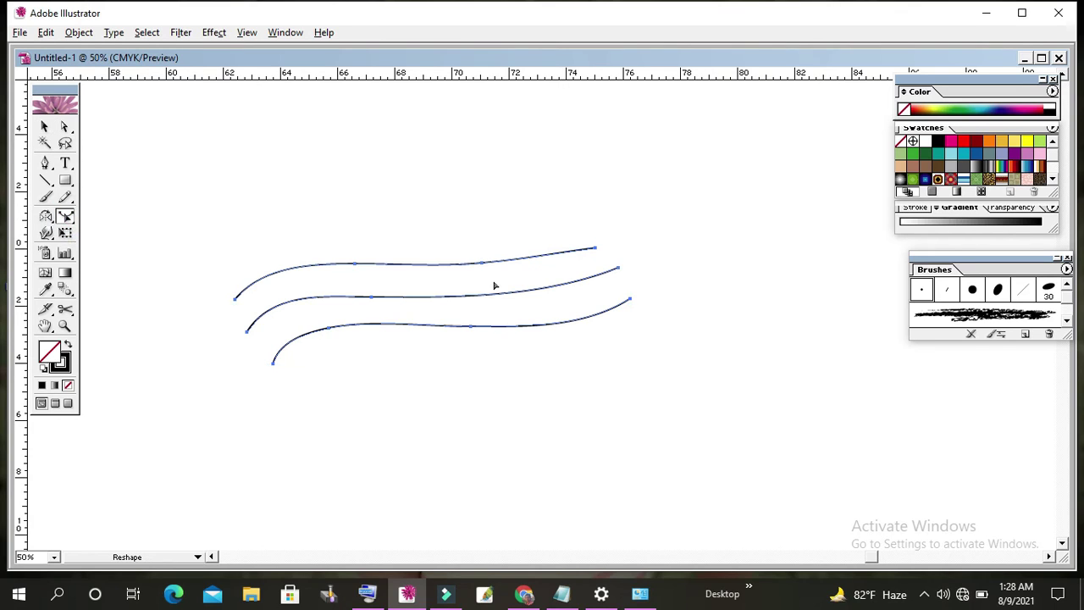
left_click(596, 251)
left_click(618, 269, "shift")
left_click(630, 301, "shift")
mouse_move(570, 287)
left_mouse_down()
mouse_move(707, 235)
mouse_move(729, 283)
mouse_move(687, 220)
mouse_move(567, 236)
mouse_move(329, 303)
mouse_move(366, 287)
mouse_move(436, 220)
mouse_move(421, 186)
mouse_move(450, 201)
mouse_move(515, 246)
mouse_move(567, 363)
mouse_move(562, 423)
mouse_move(634, 370)
mouse_move(645, 268)
mouse_move(564, 181)
mouse_move(703, 234)
mouse_move(776, 189)
mouse_move(786, 212)
mouse_move(752, 203)
mouse_move(735, 216)
mouse_move(713, 290)
mouse_move(632, 303)
mouse_move(629, 293)
mouse_move(689, 258)
mouse_move(696, 229)
mouse_move(737, 259)
mouse_move(690, 305)
mouse_move(637, 392)
mouse_move(647, 253)
left_mouse_up()
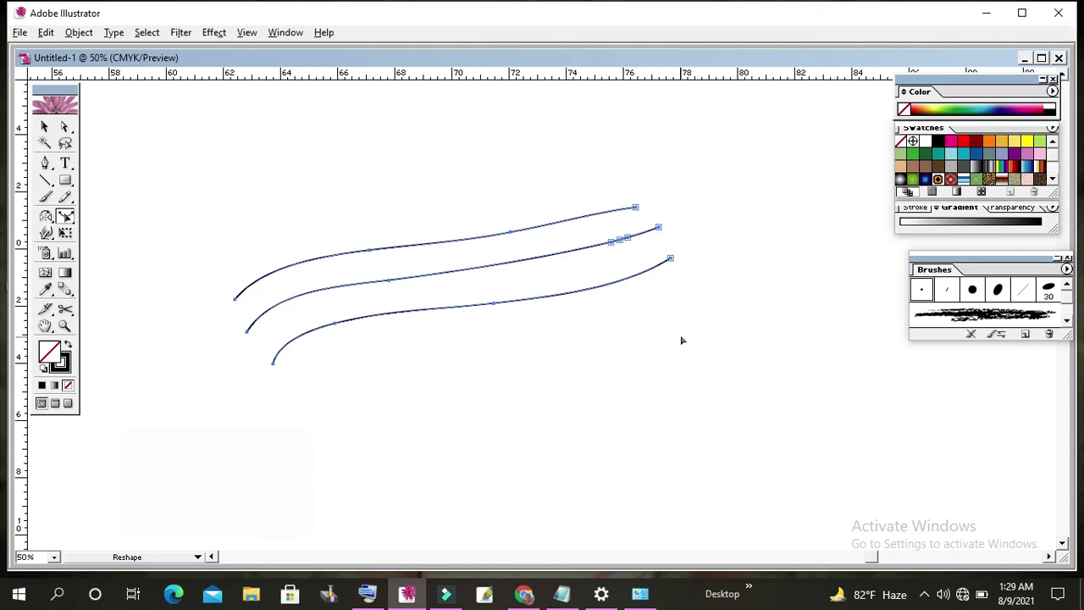
Step: Paint a freehand spiral stroke with the Paintbrush to the right of the curves
scroll(682, 339, "right", 5)
key("b")
mouse_move(559, 305)
left_mouse_down()
mouse_move(530, 312)
mouse_move(556, 343)
mouse_move(591, 326)
mouse_move(583, 274)
mouse_move(511, 272)
mouse_move(461, 324)
left_mouse_up()
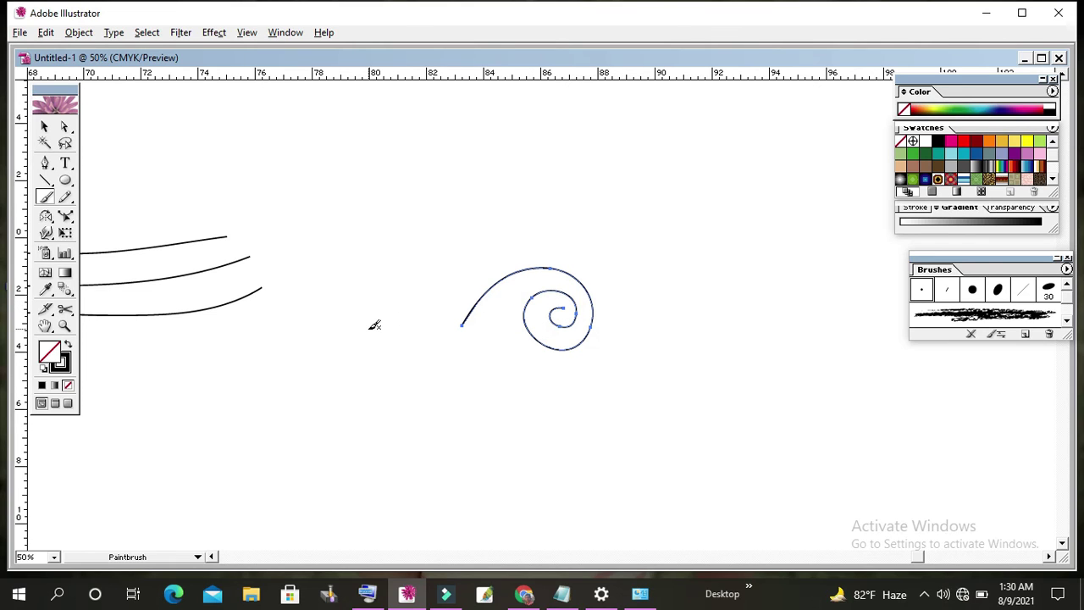
Step: Drag points on the spiral with the Reshape tool into a tighter, rounder coil
left_click(66, 217)
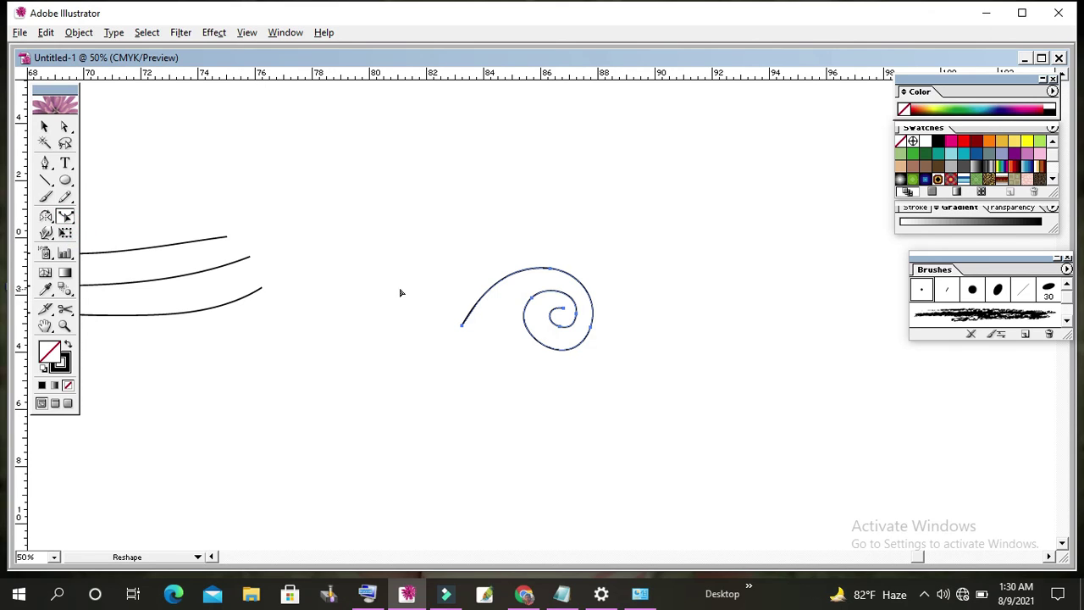
left_click(564, 310)
left_click_drag(578, 308, 550, 310)
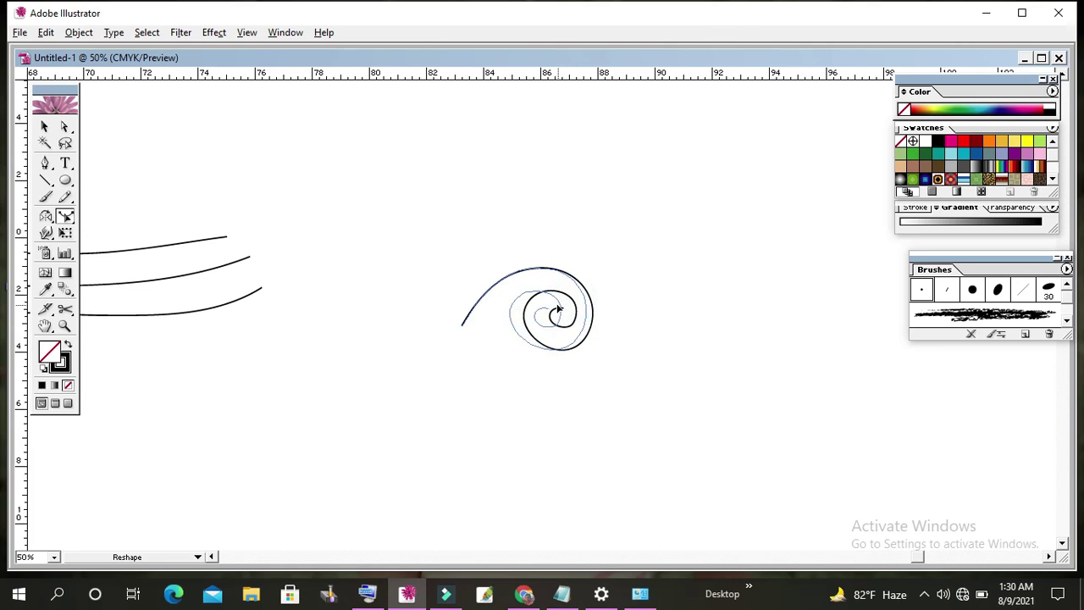
left_click_drag(546, 307, 561, 310)
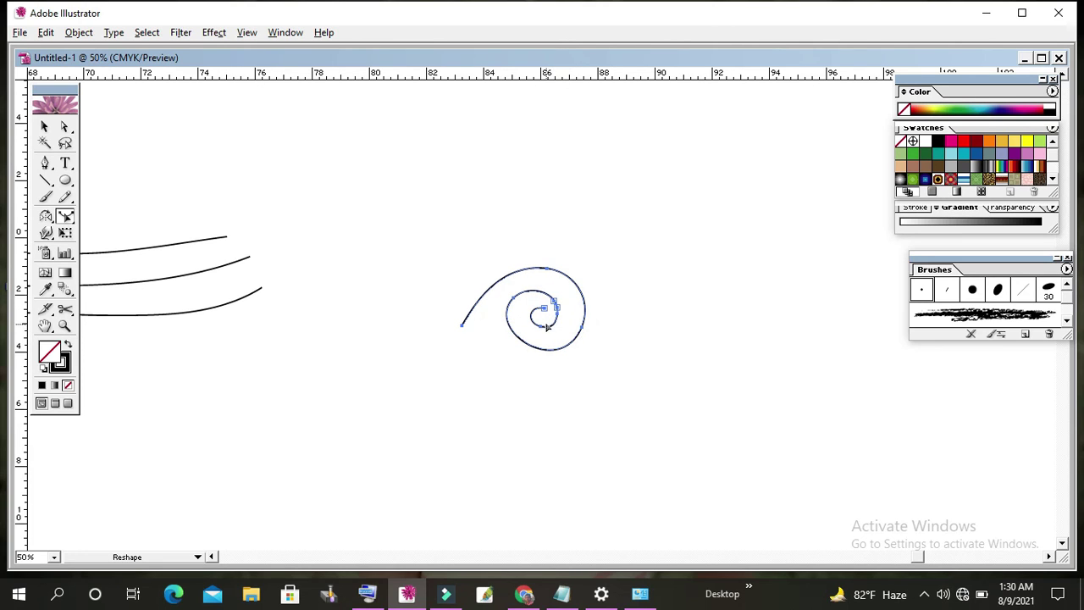
left_click_drag(517, 334, 512, 347)
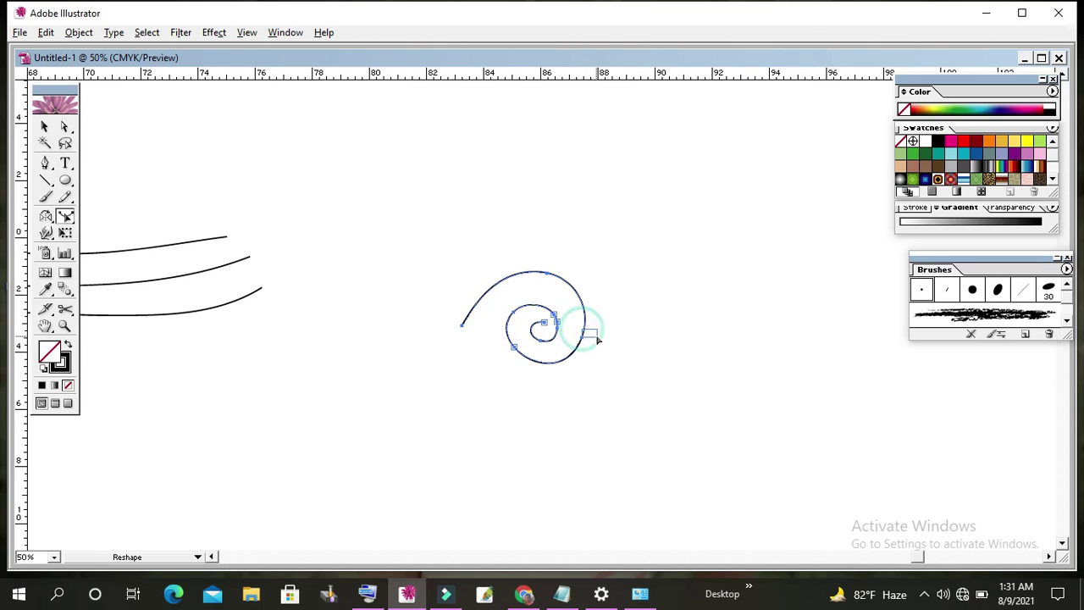
left_click_drag(579, 342, 618, 357)
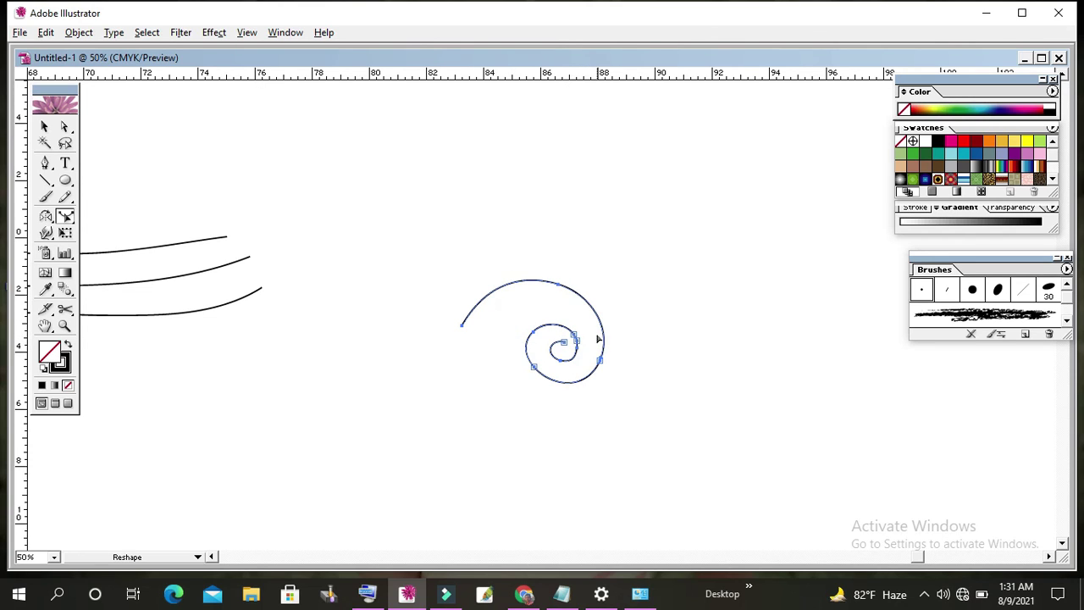
left_click_drag(600, 318, 610, 259)
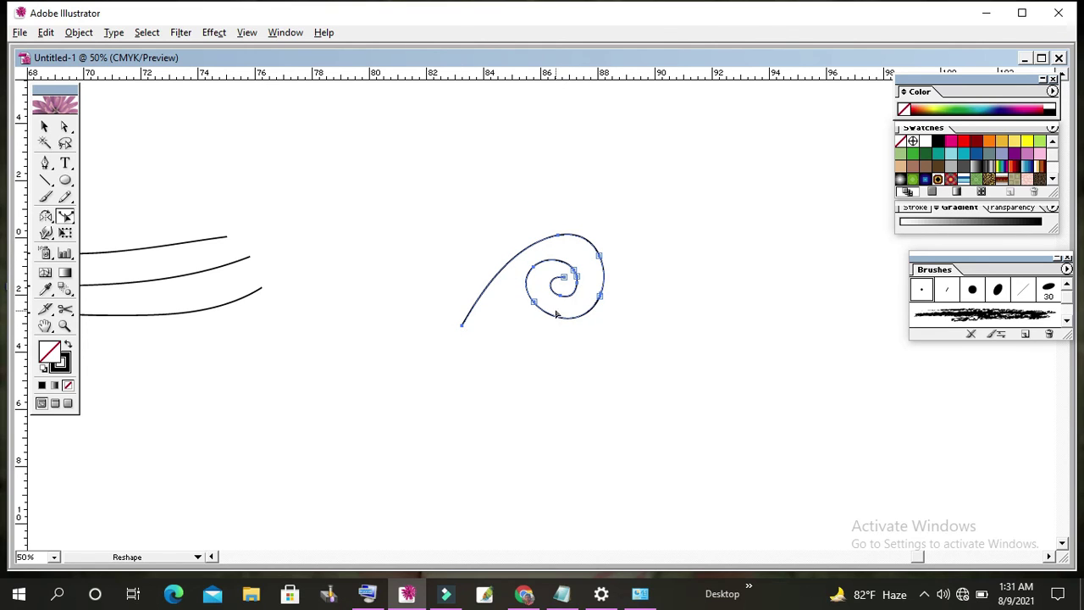
left_click_drag(552, 319, 546, 356)
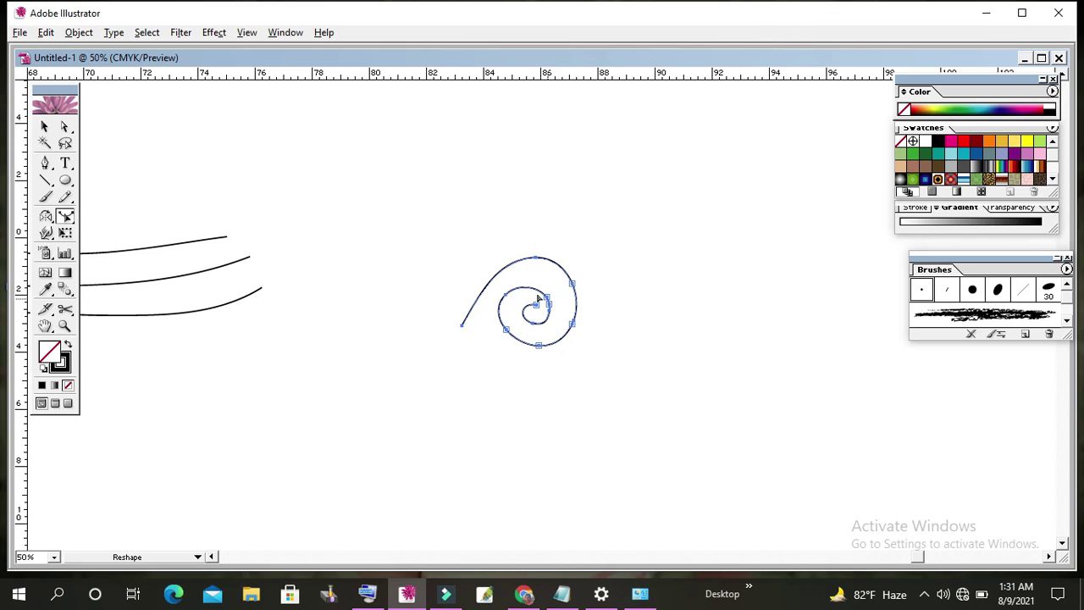
left_click_drag(537, 298, 547, 286)
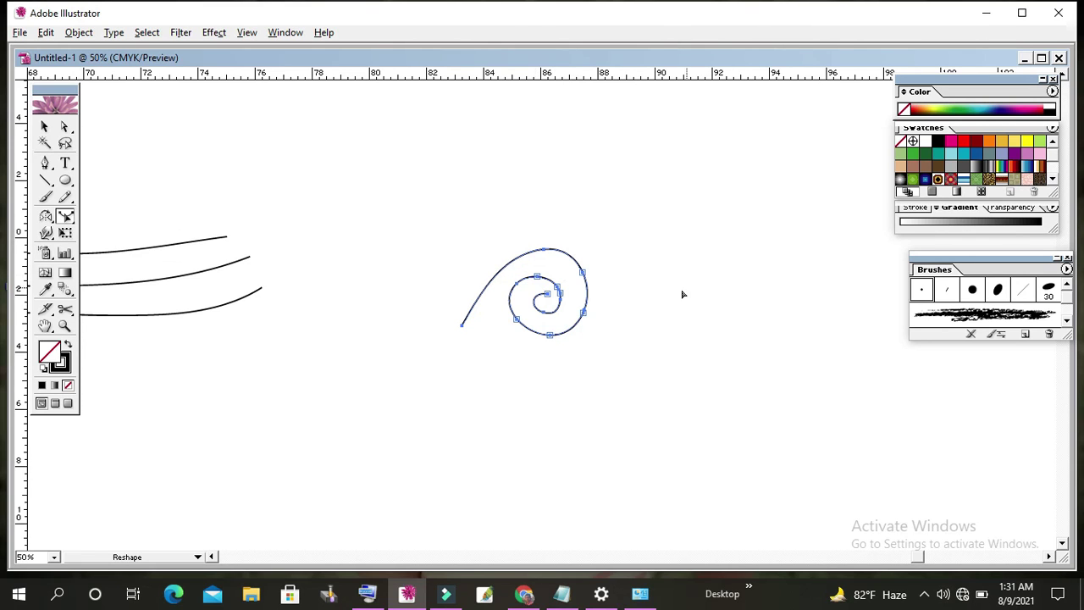